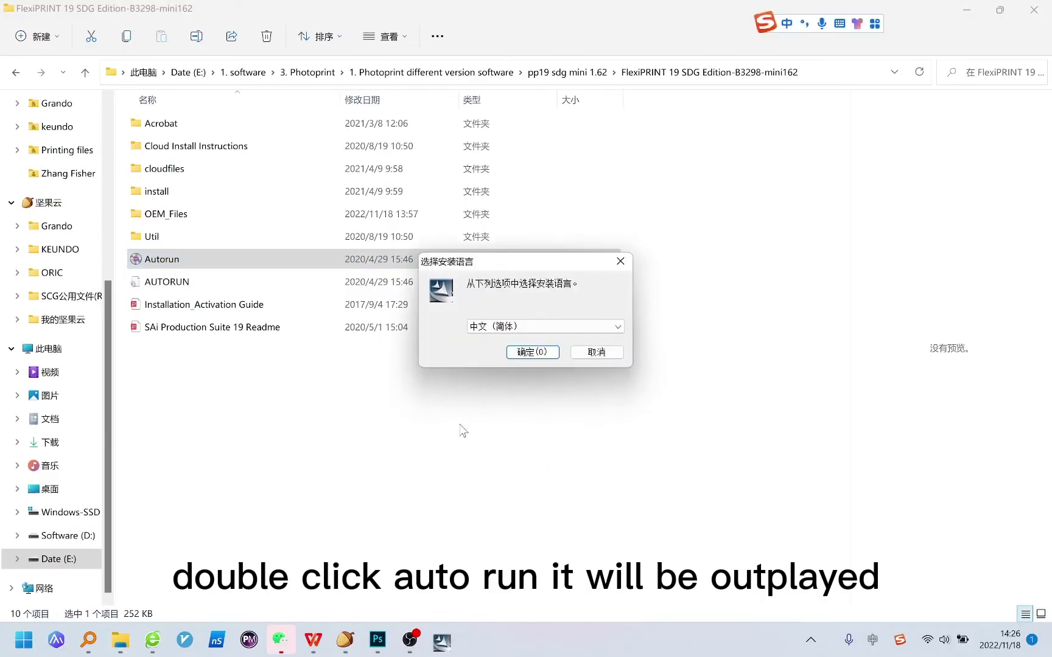
Set the FlexiPRINT 19 installer language to English and accept the licence agreement
left_click(588, 326)
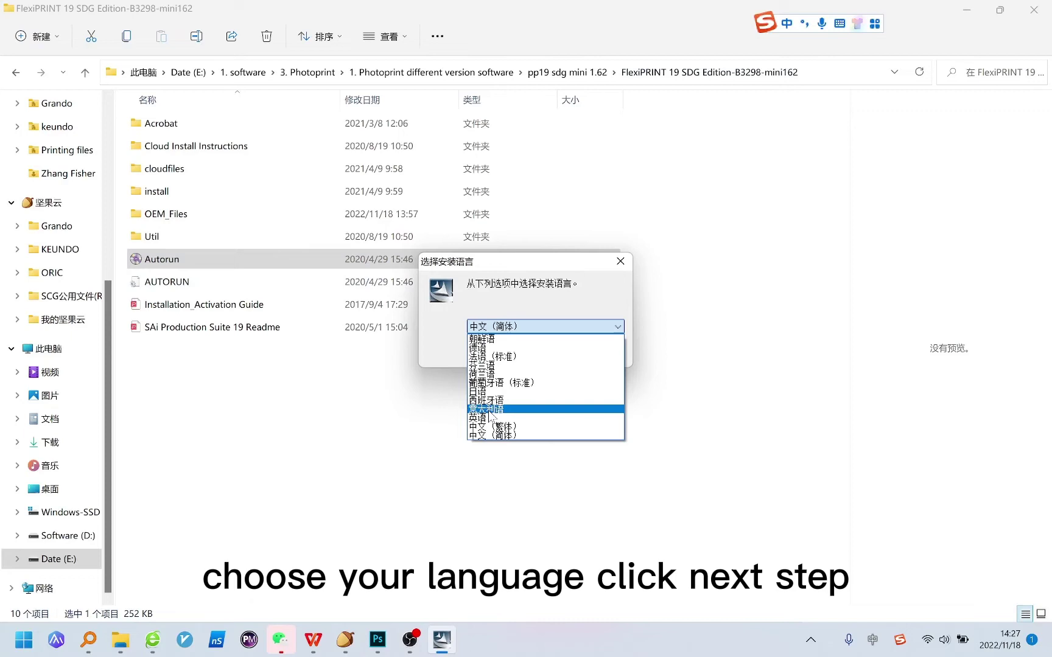
left_click(495, 404)
left_click(531, 353)
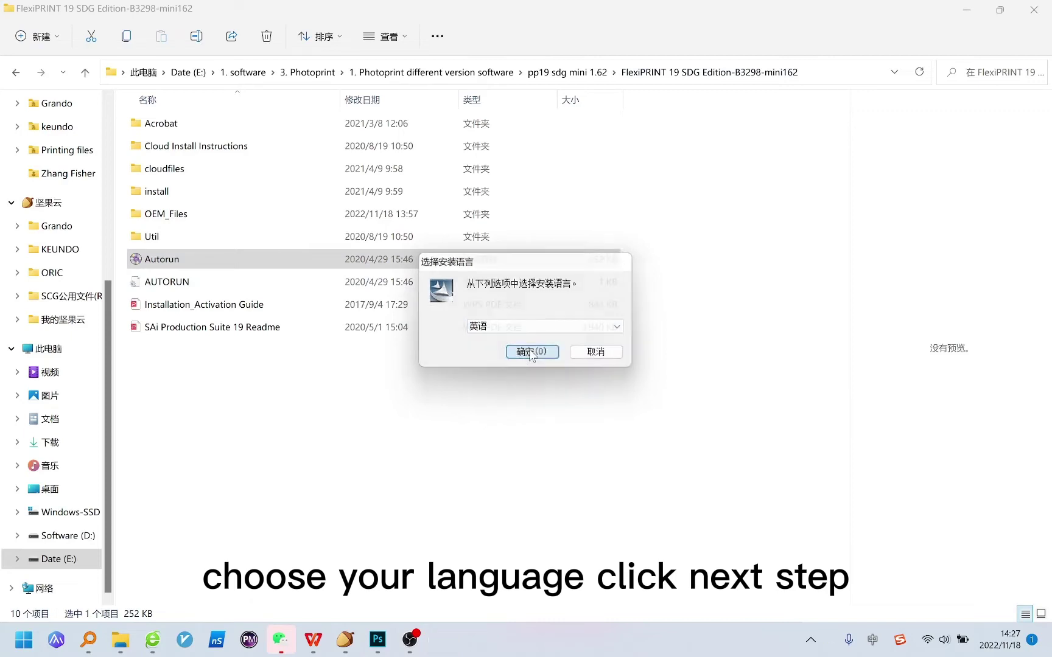
left_click(601, 450)
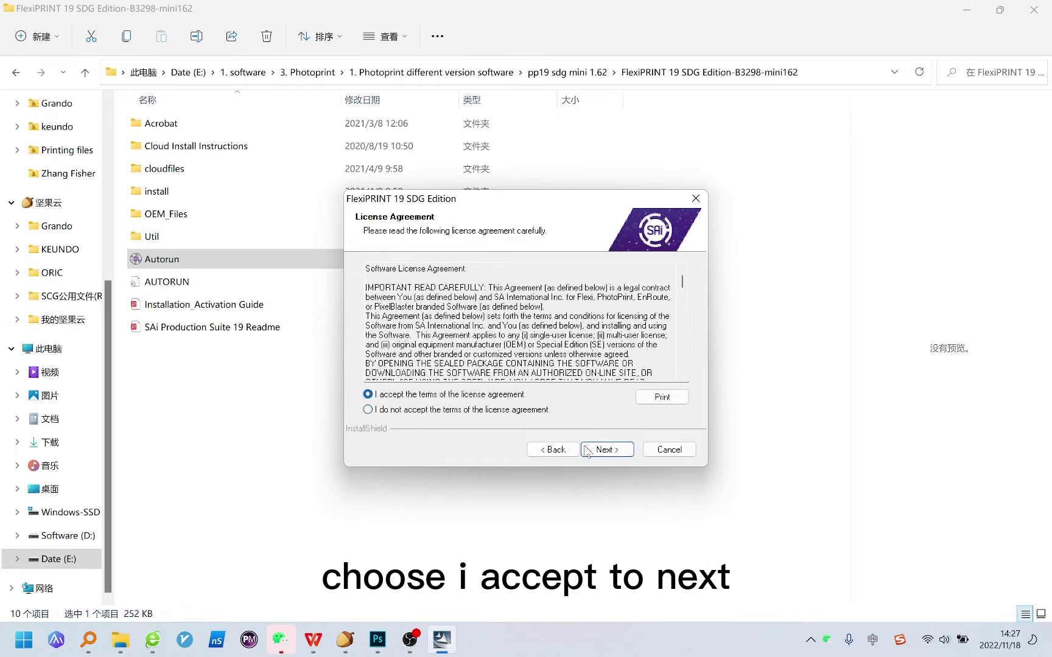
left_click(605, 451)
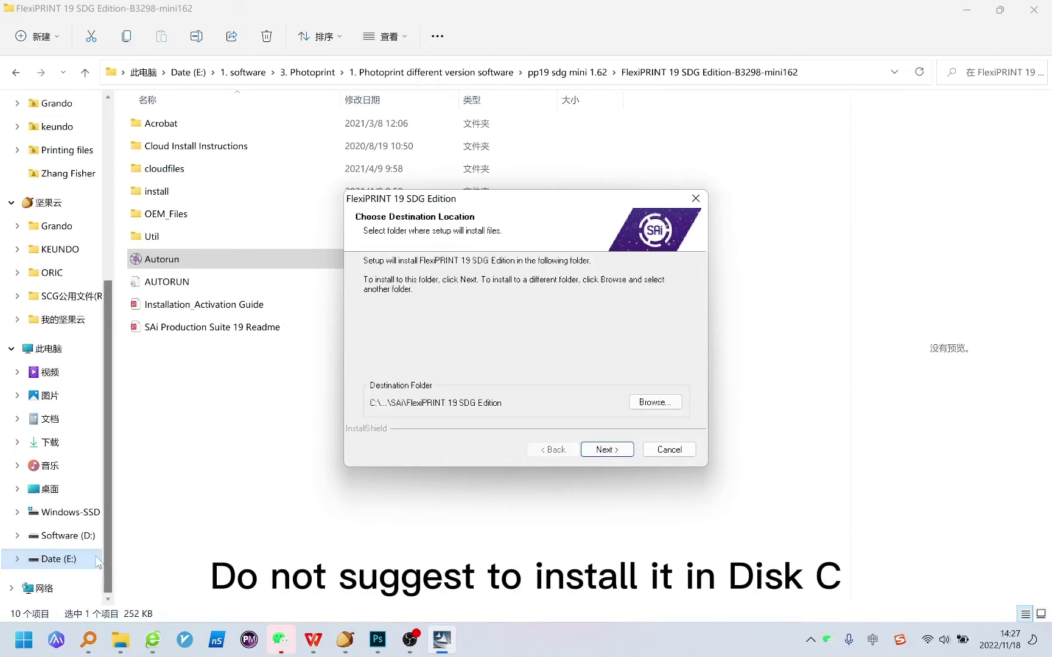
Create a new folder named photoprint on the Software (D:) drive
left_click(67, 536)
right_click(214, 491)
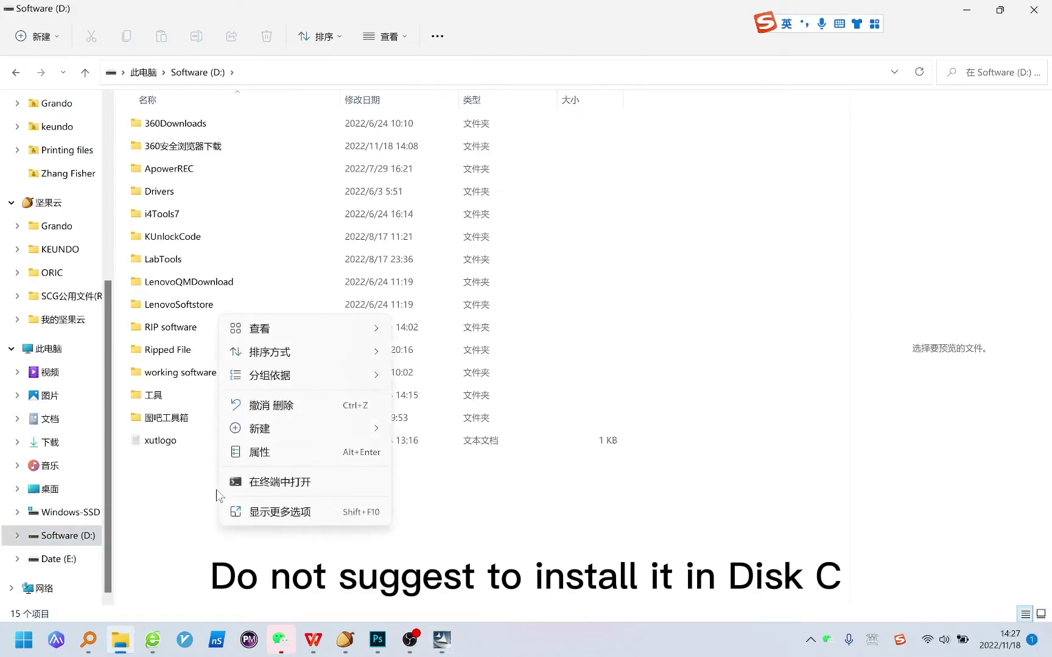
mouse_move(360, 429)
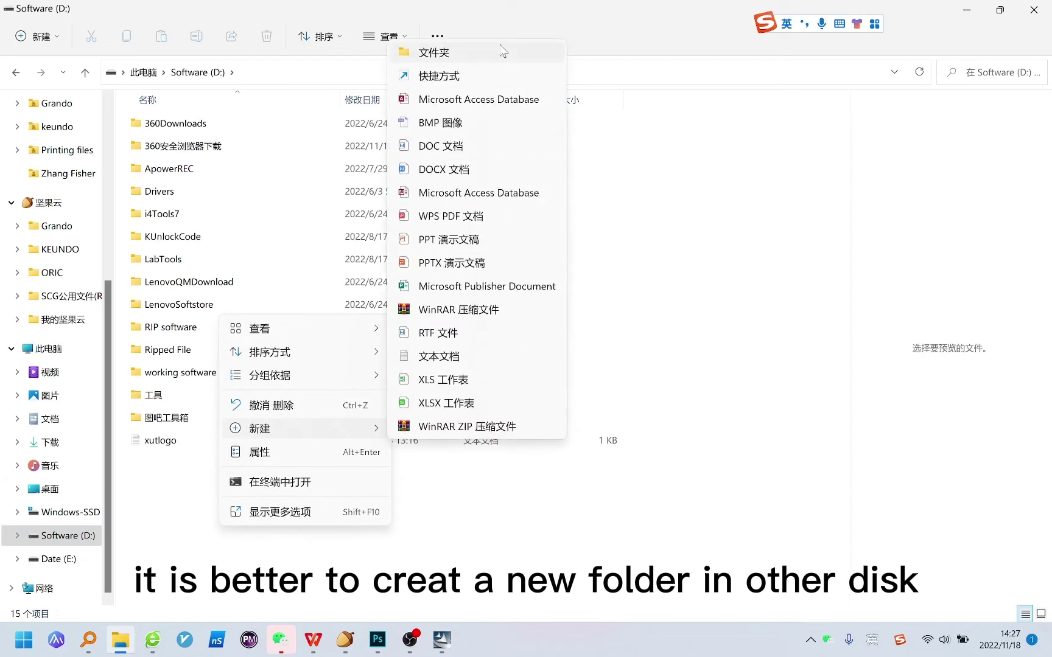
left_click(433, 52)
type("ph")
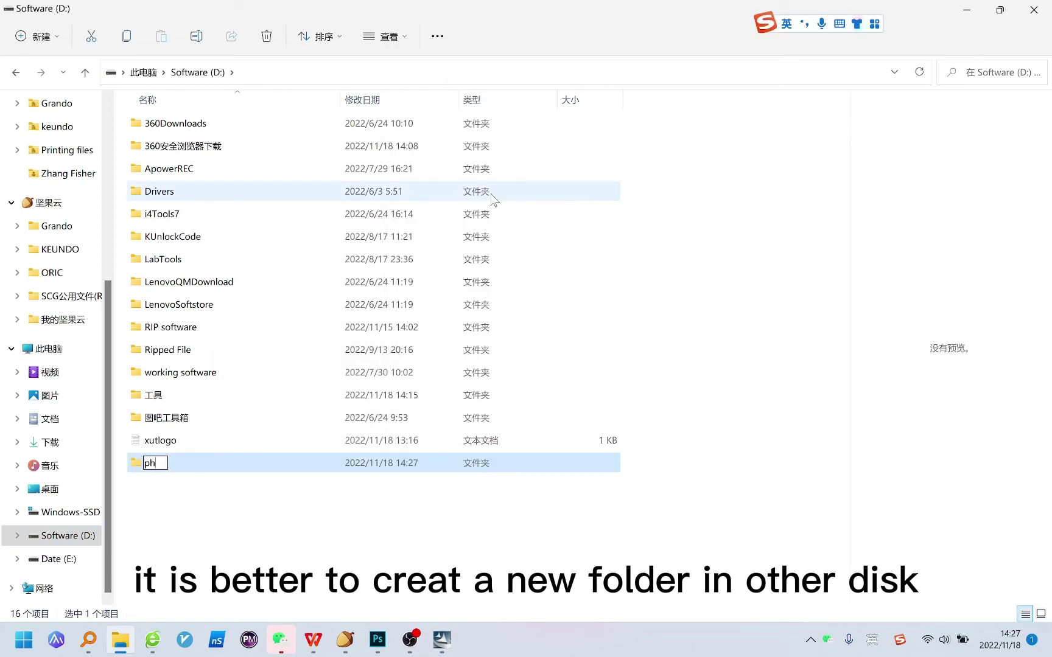
type("otoprint")
Set the install destination to the new D:\photoprint folder
key("Return")
key("alt+Tab")
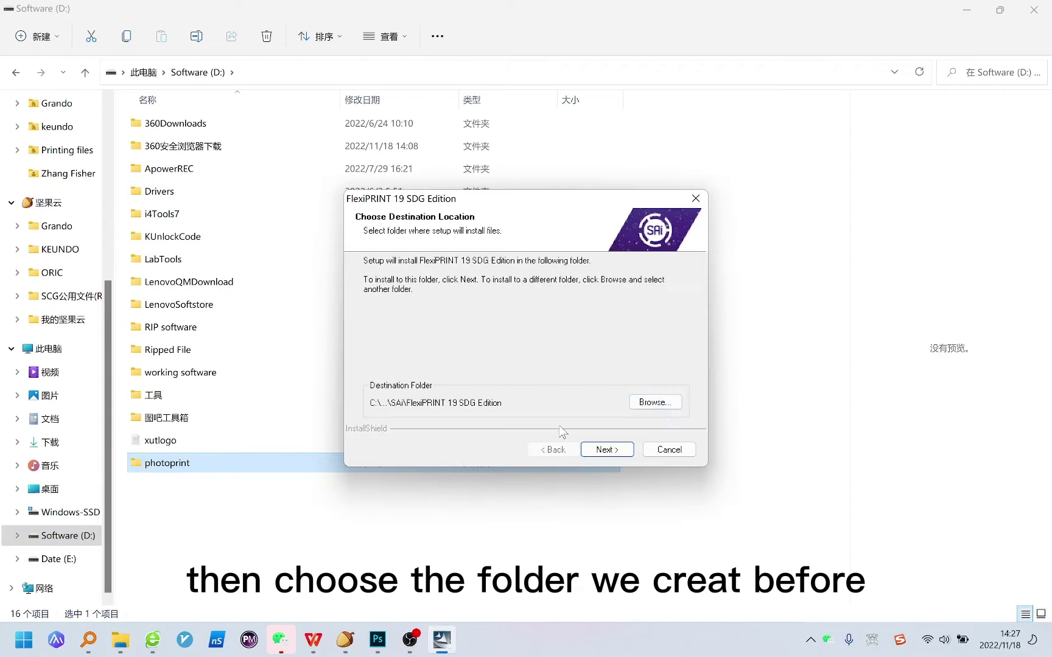
left_click(645, 406)
scroll(441, 296, "down", 15)
left_click(468, 373)
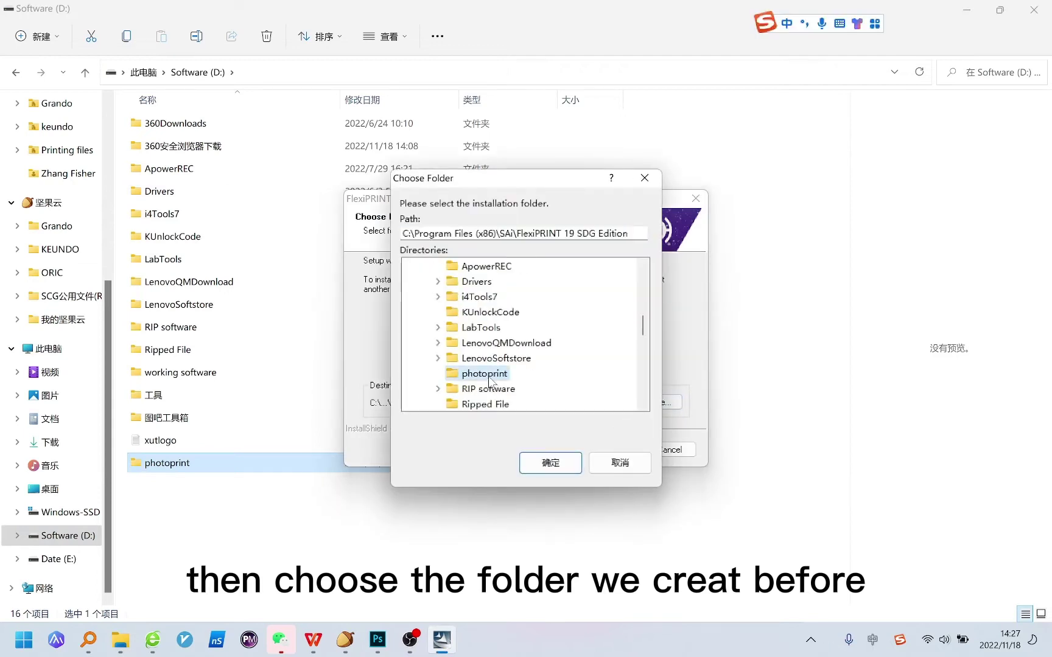
left_click(548, 462)
Keep all three features and the photoprint program folder, and start installing
left_click(602, 450)
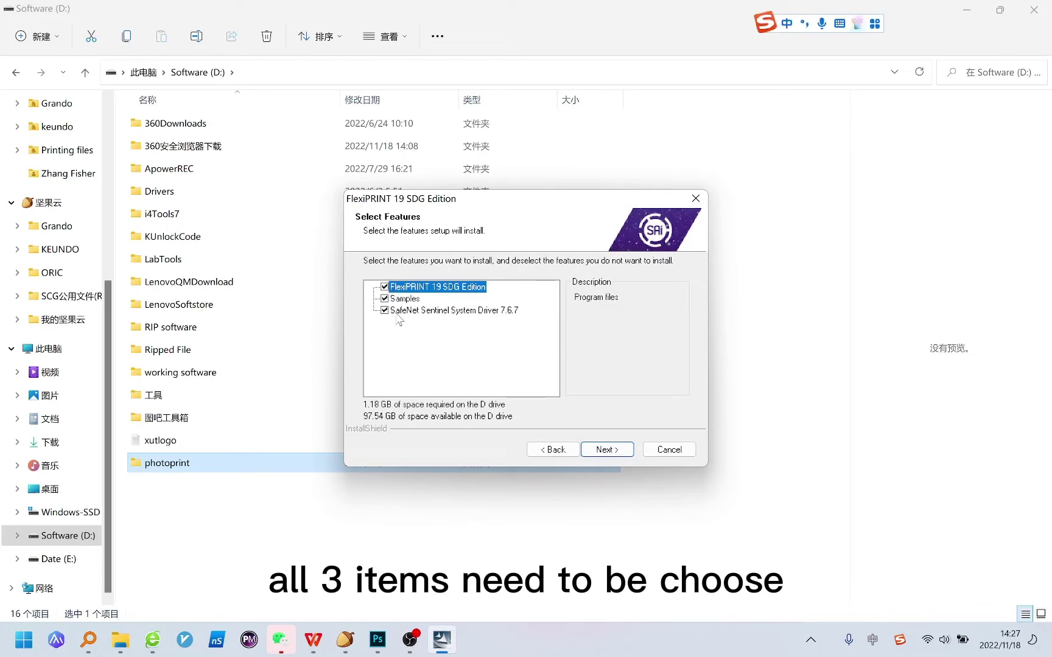
left_click(615, 451)
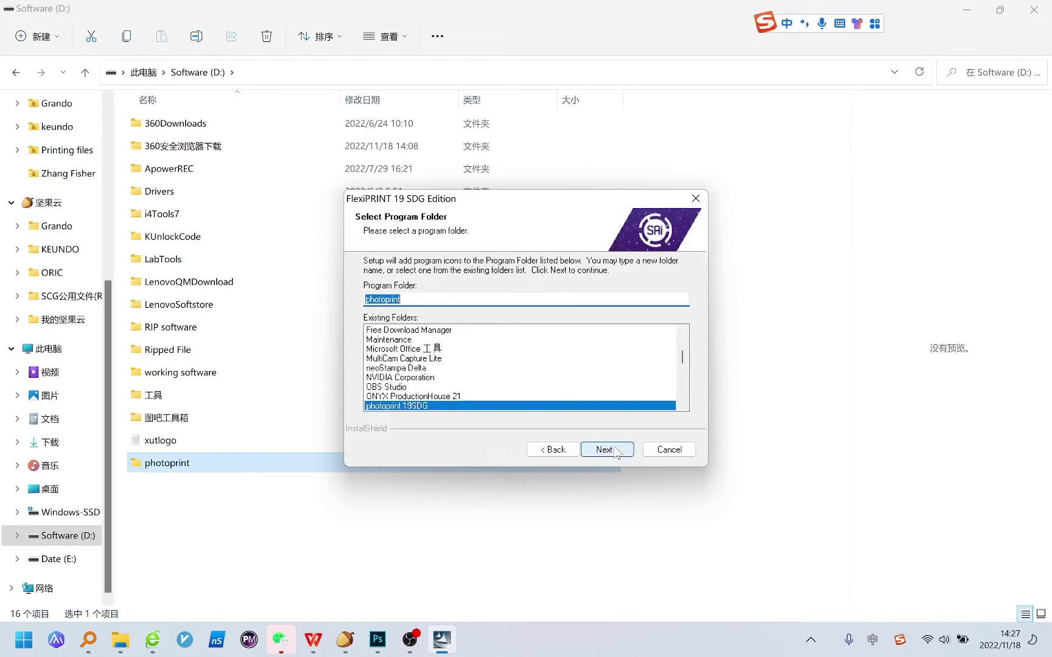
left_click(616, 451)
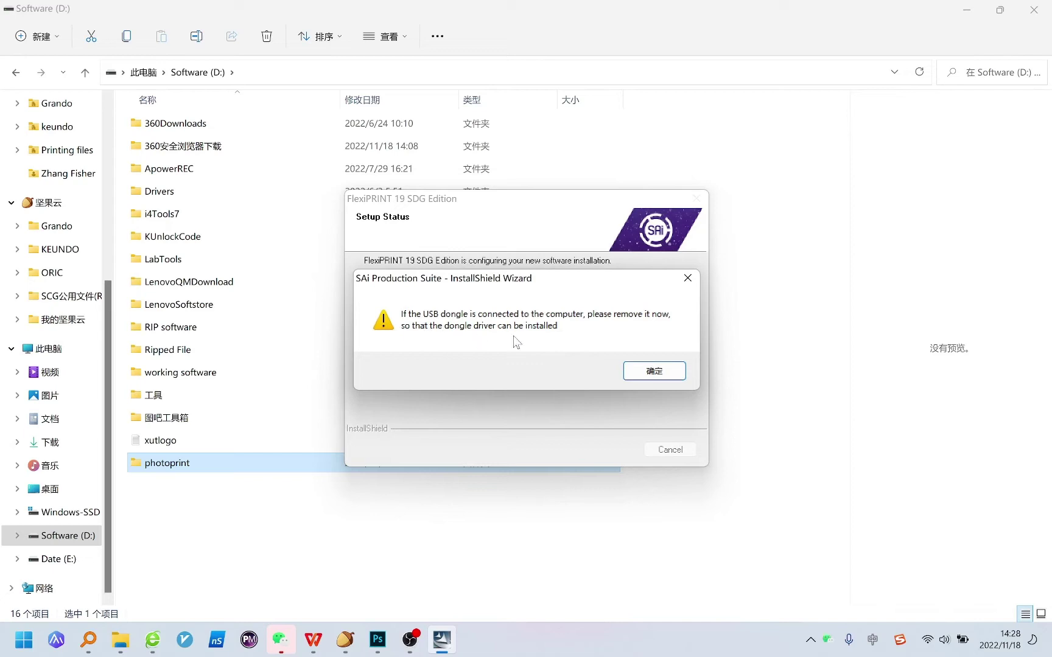
Dismiss the USB dongle warning, complete licensing, and acknowledge the Install Manager notice
left_click(647, 371)
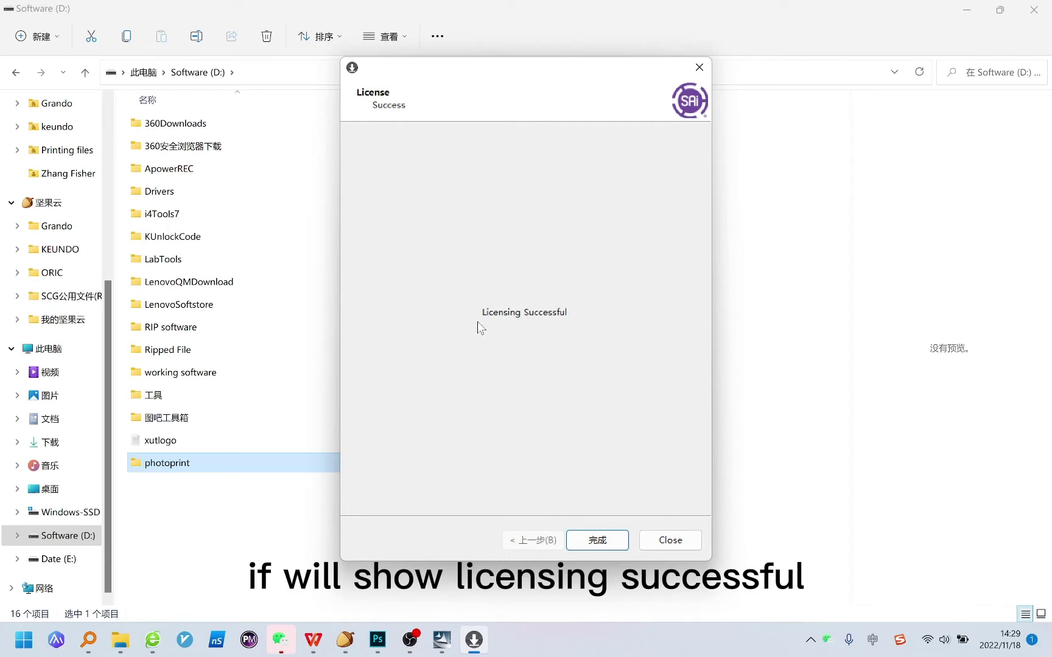
left_click(598, 535)
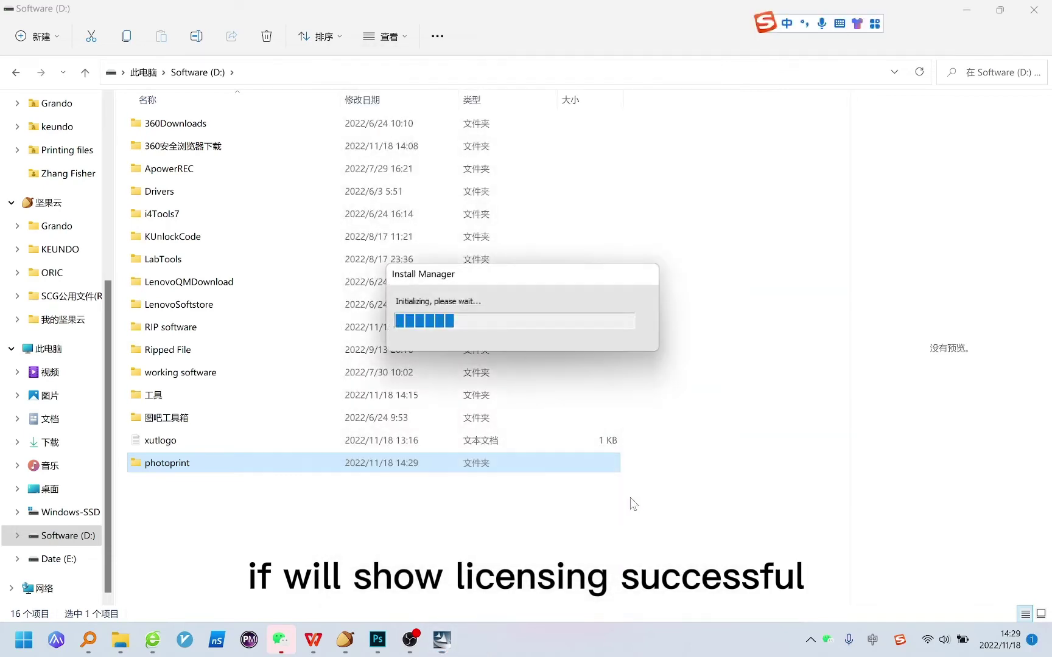
left_click(606, 370)
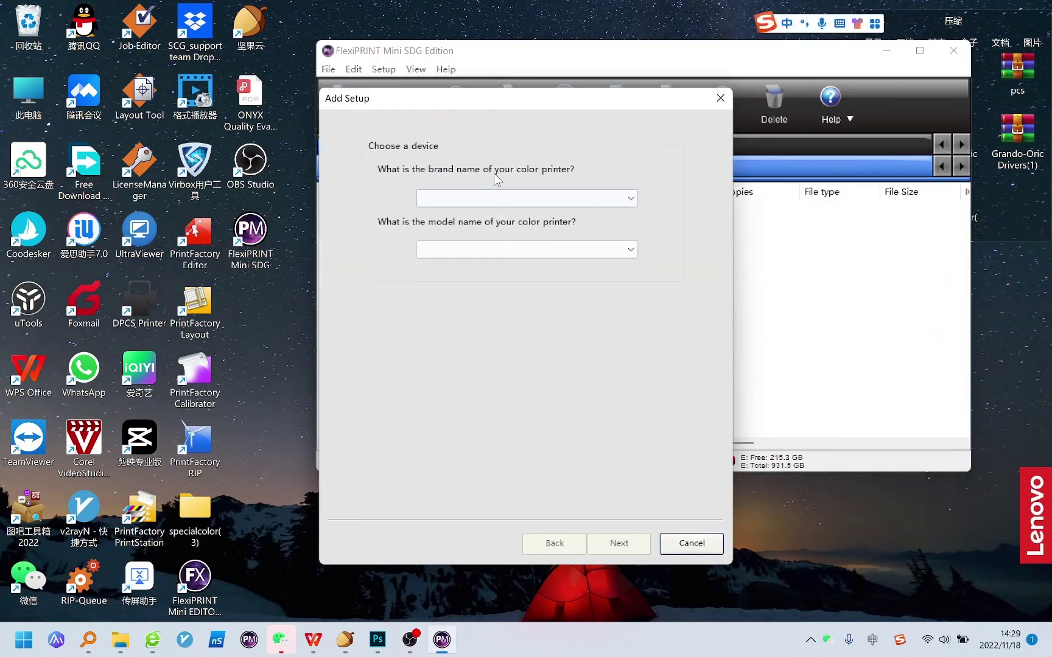
Browse the GRANDO printer models in Add Setup, then cancel without adding a setup
left_click(478, 198)
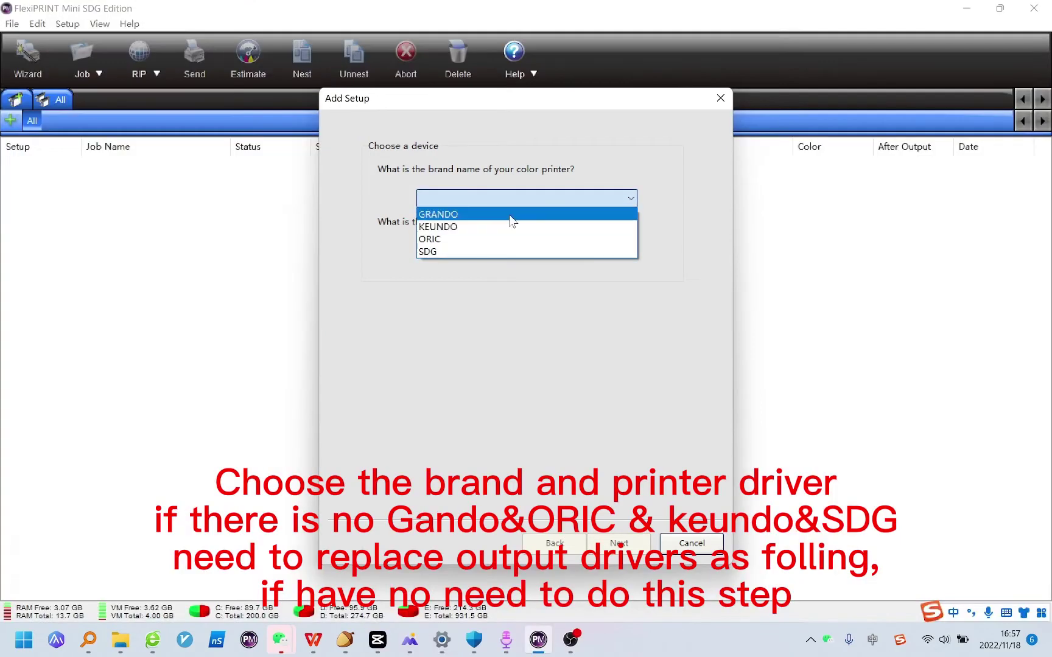
left_click(511, 214)
left_click(498, 249)
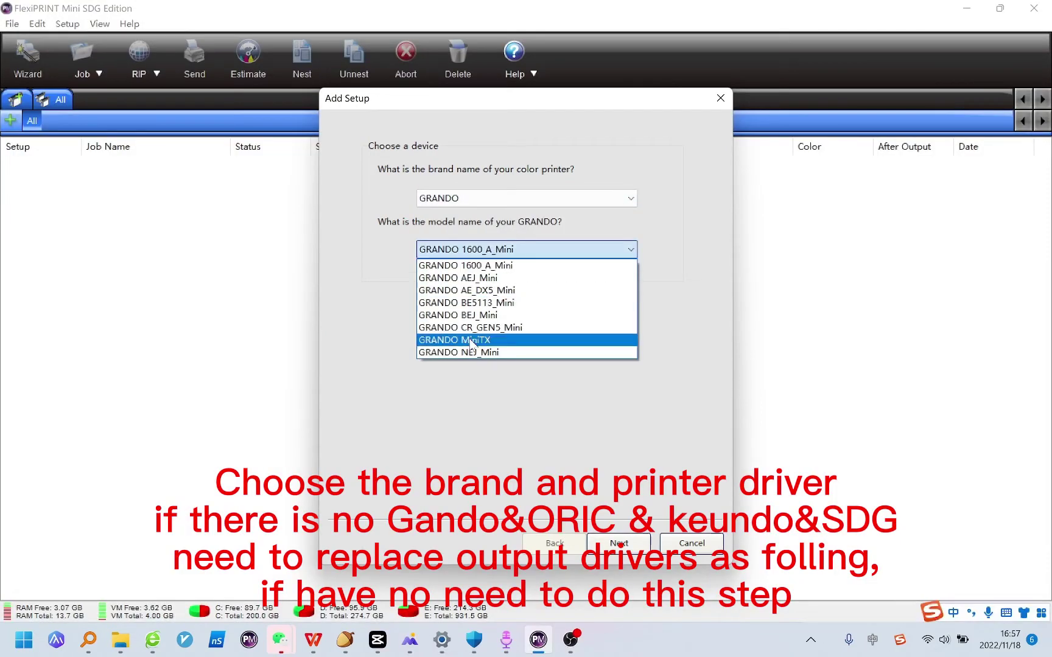
left_click(596, 426)
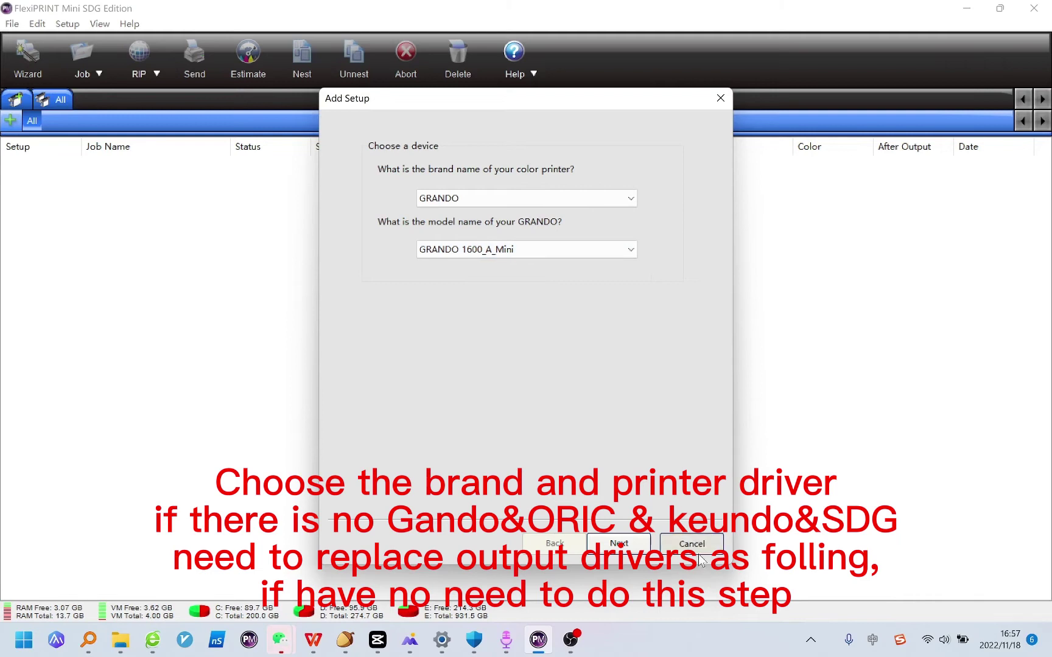
left_click(700, 550)
Close FlexiPRINT Mini and open D:\photoprint\OutputDrivers via the shortcut's file location
left_click(1033, 8)
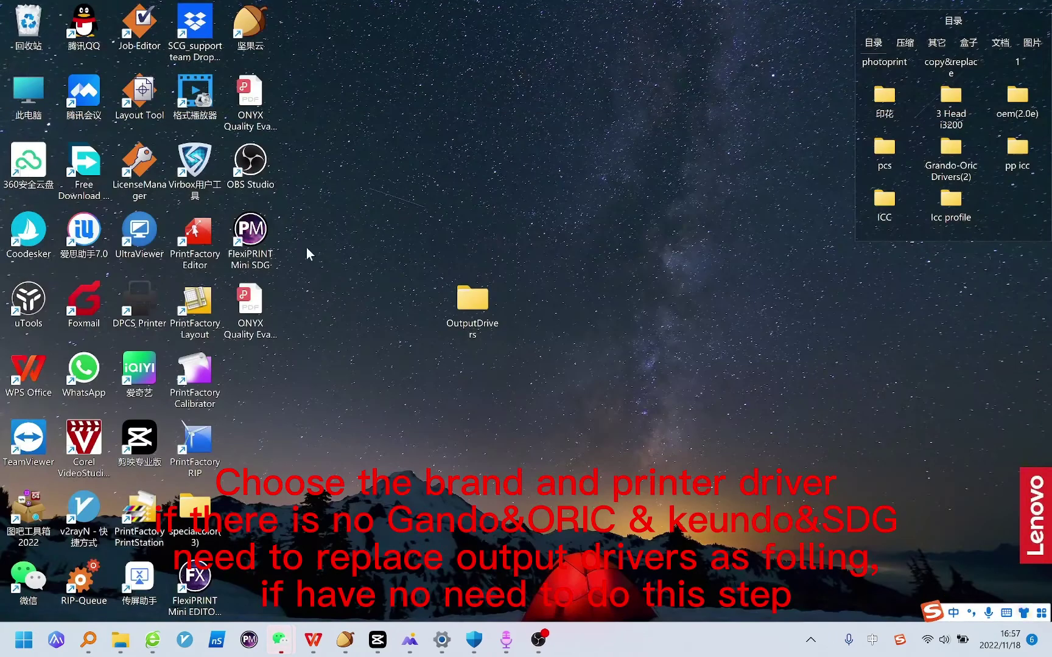
right_click(263, 240)
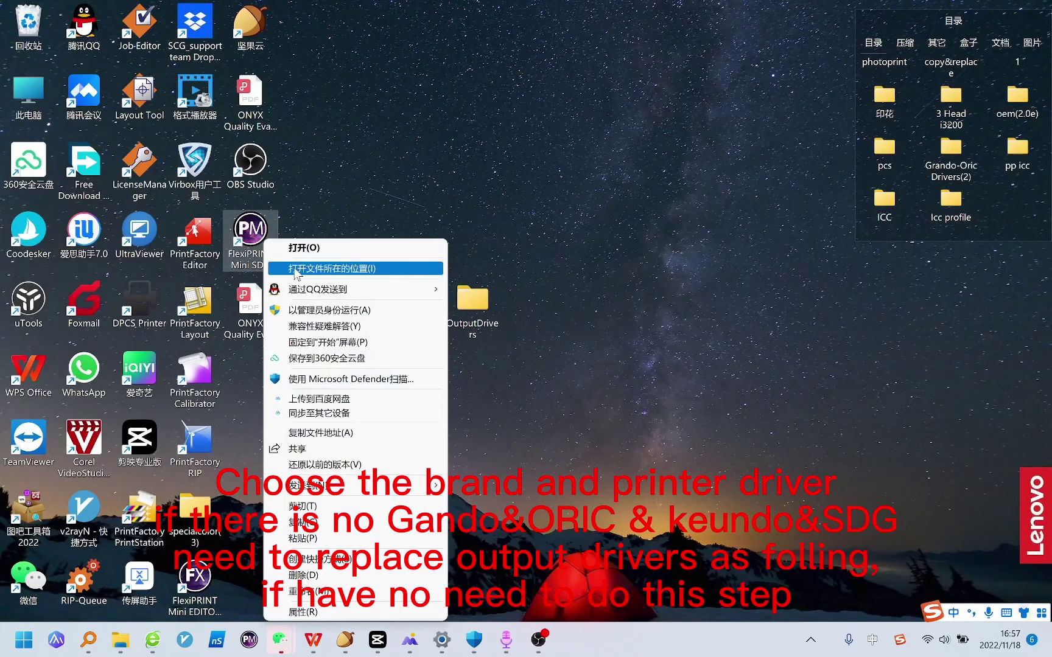
left_click(295, 272)
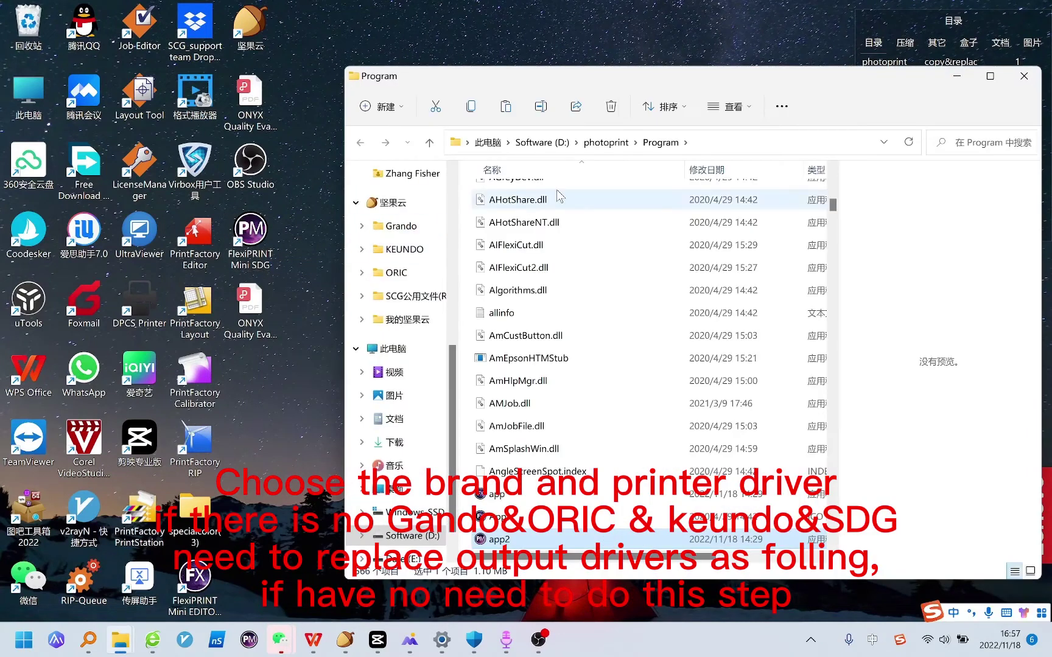
left_click(595, 244)
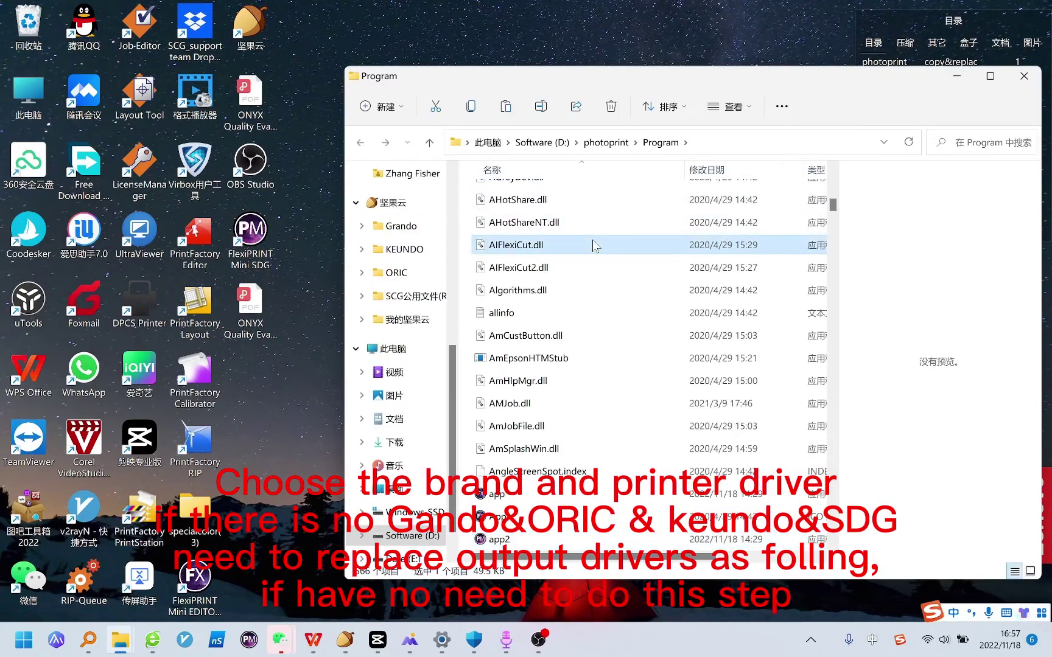
left_click(605, 142)
double_click(517, 444)
Delete all existing files in photoprint's OutputDrivers folder
left_click(556, 333)
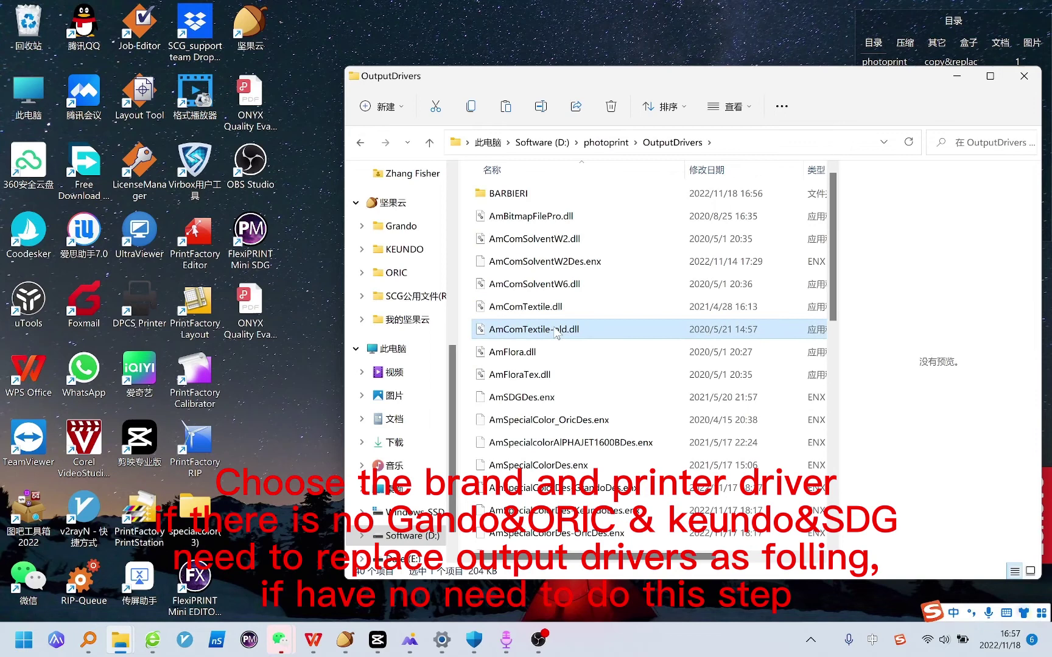
key("ctrl+a")
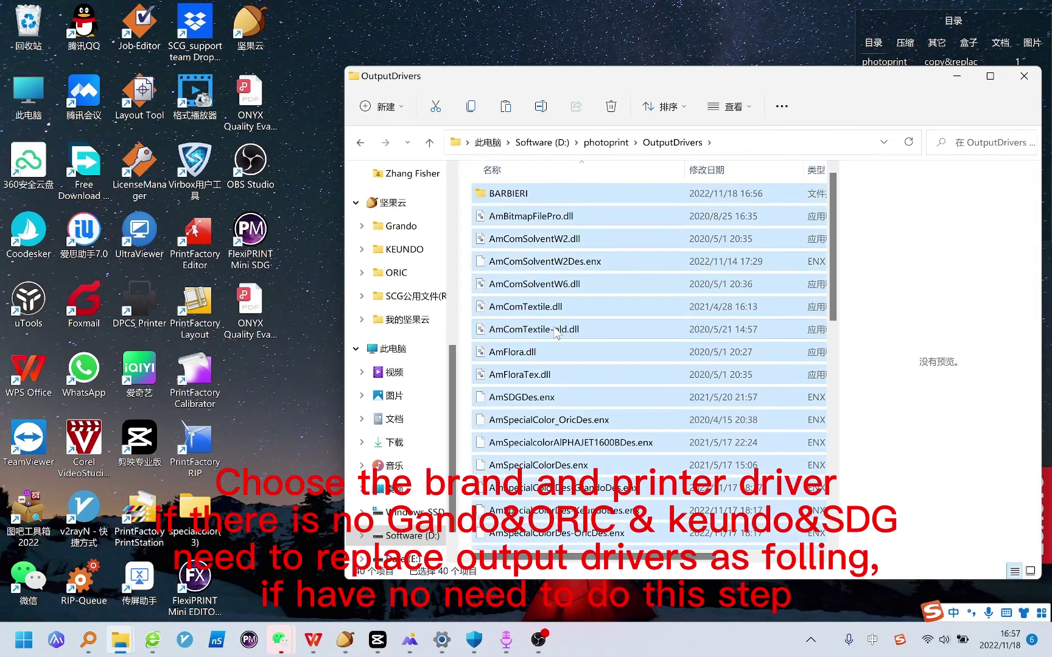
key("Delete")
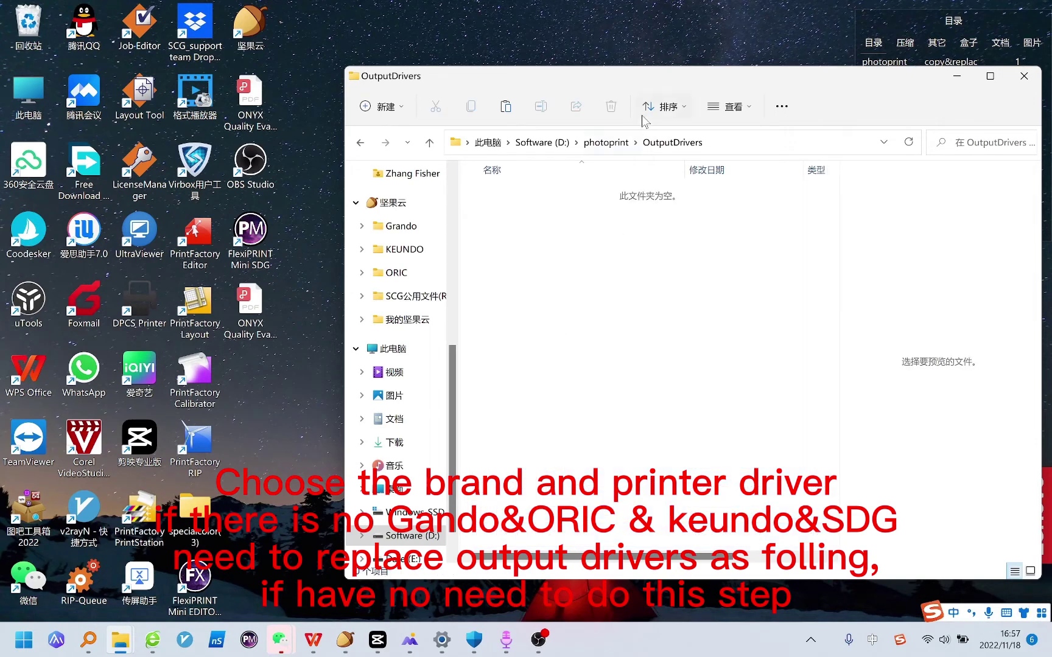
Copy all 40 driver files from the desktop OutputDrivers folder into photoprint's OutputDrivers
left_click_drag(677, 73, 351, 365)
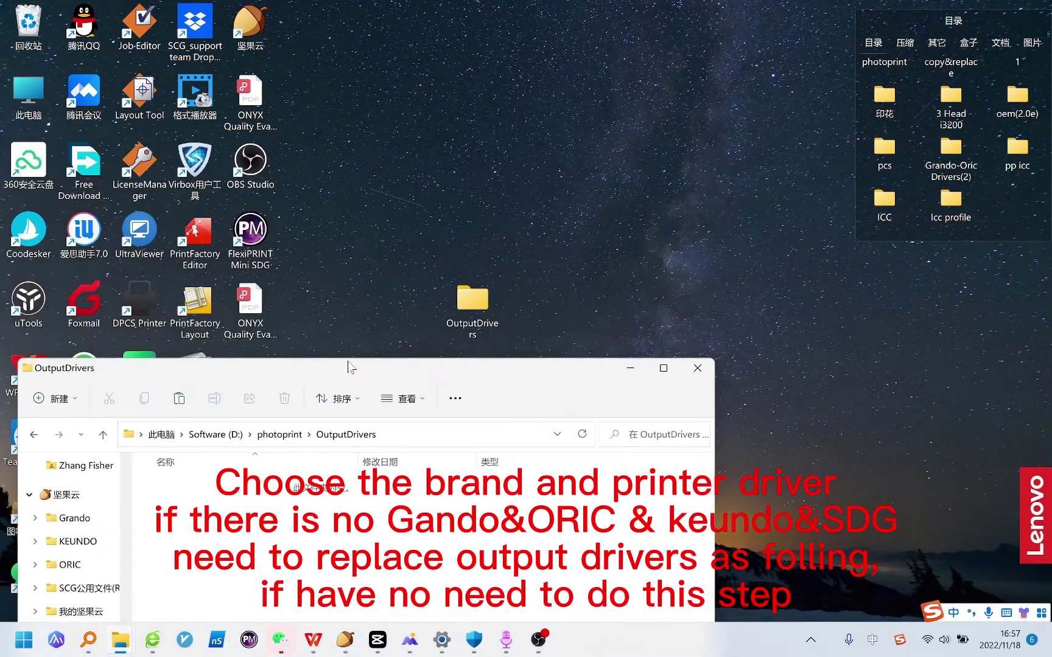
double_click(491, 289)
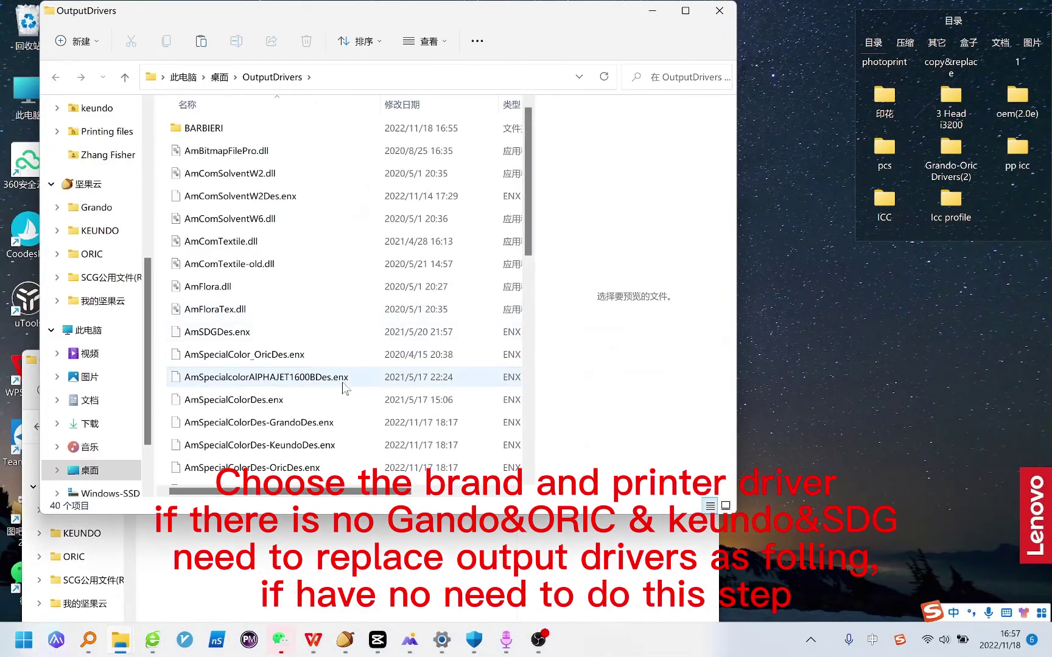
left_click(344, 383)
key("ctrl+a")
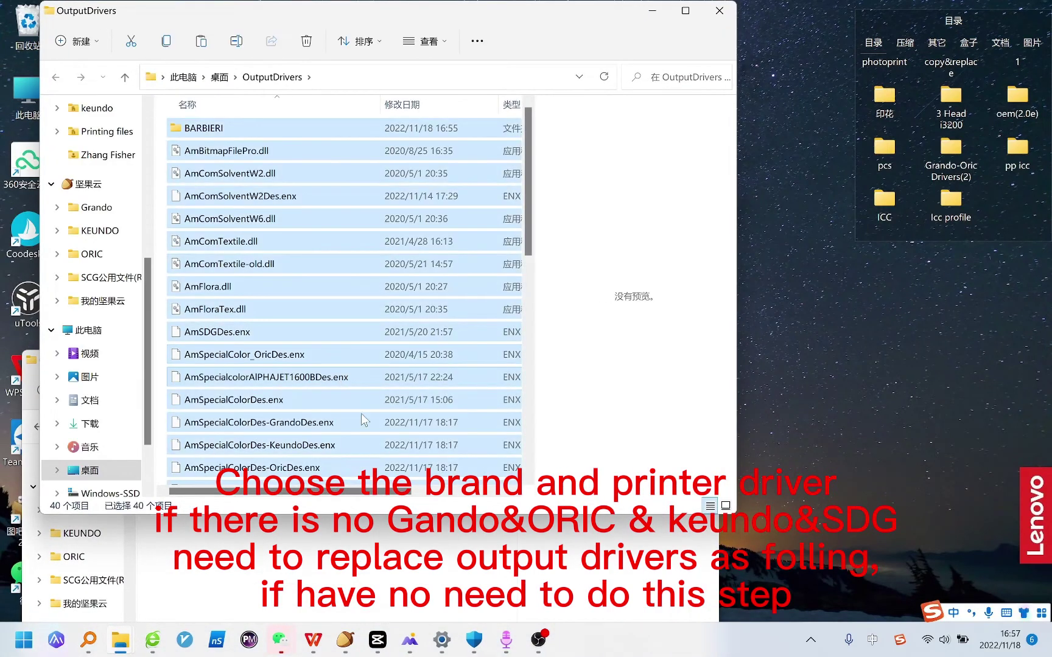
left_click(338, 551)
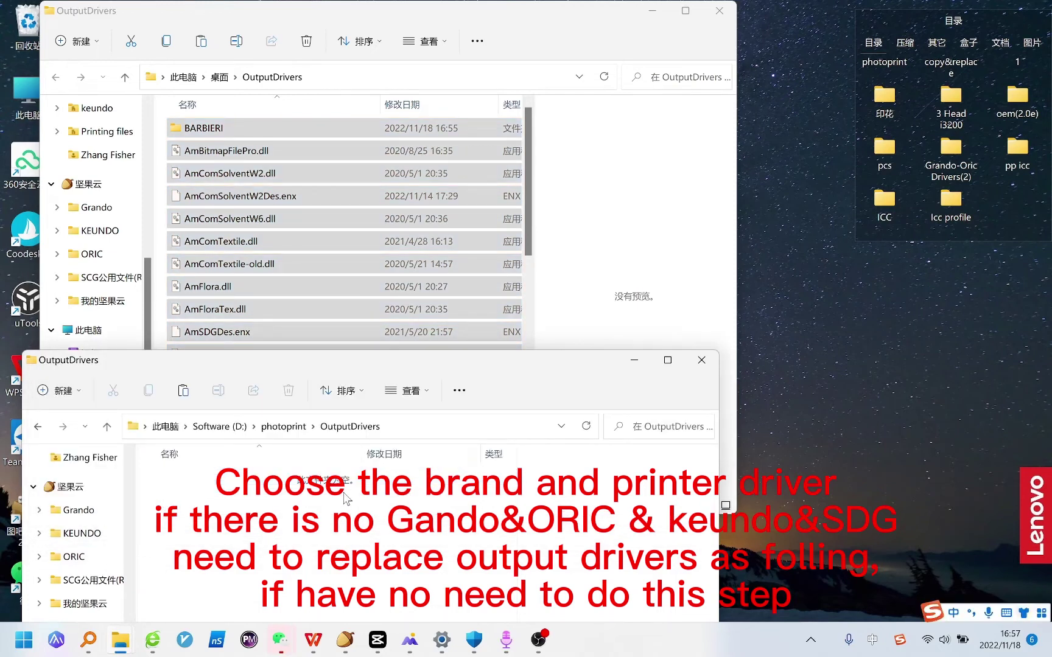
key("ctrl+v")
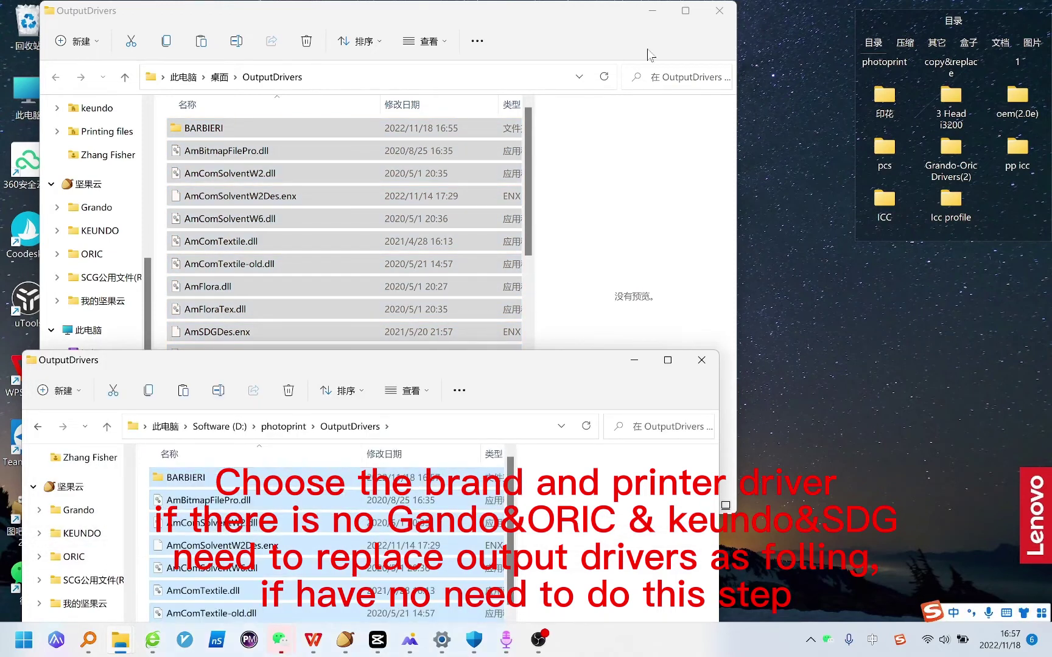
Close both Explorer windows and select the FlexiPRINT Mini SDG desktop shortcut
left_click(719, 11)
left_click(700, 361)
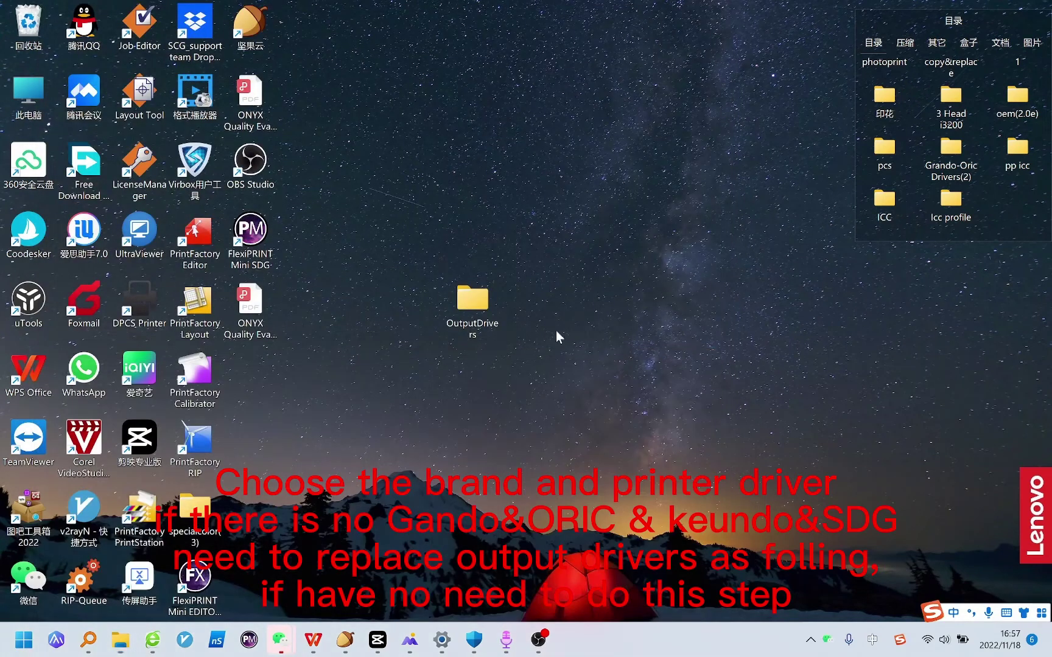
left_click(250, 234)
Launch FlexiPRINT Mini SDG and choose the GRANDO MiniTX printer in Add Setup
key("Return")
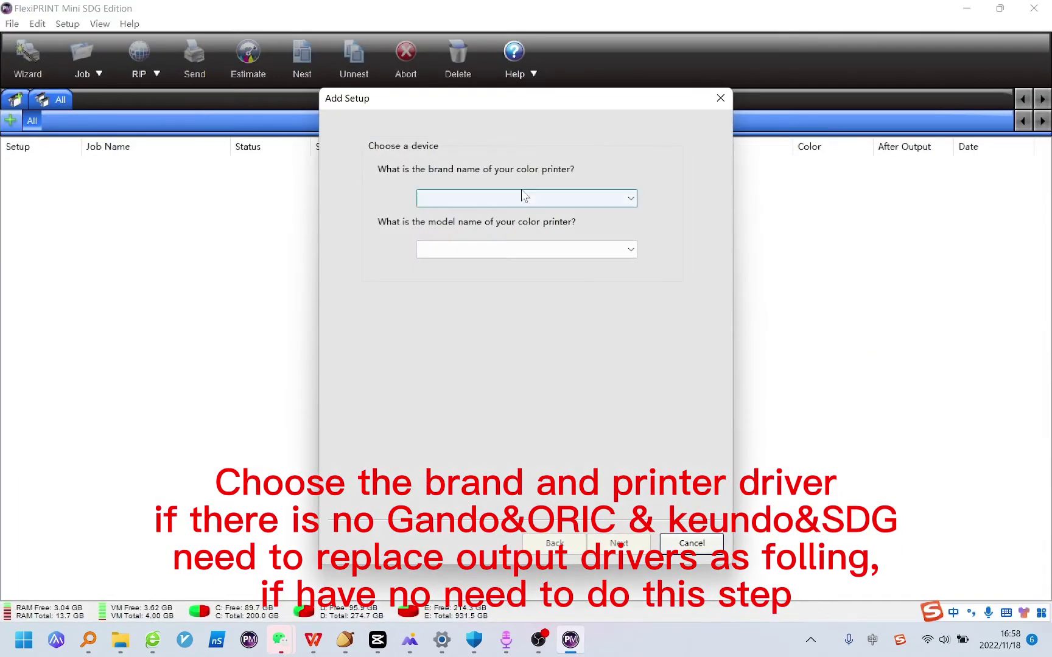
left_click(520, 196)
left_click(457, 218)
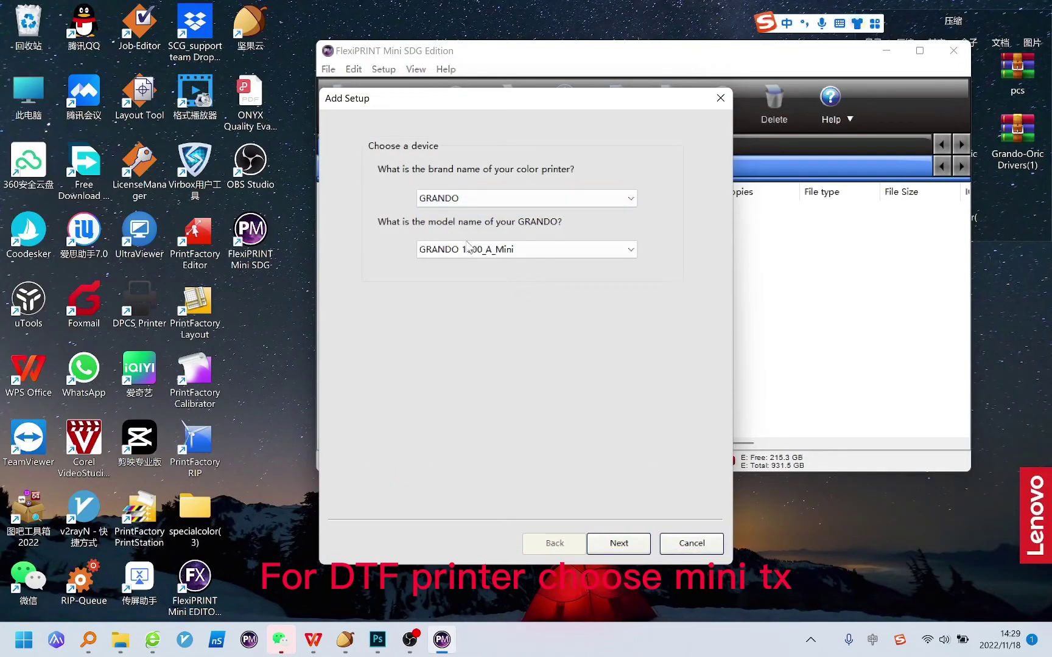
left_click(469, 249)
left_click(484, 343)
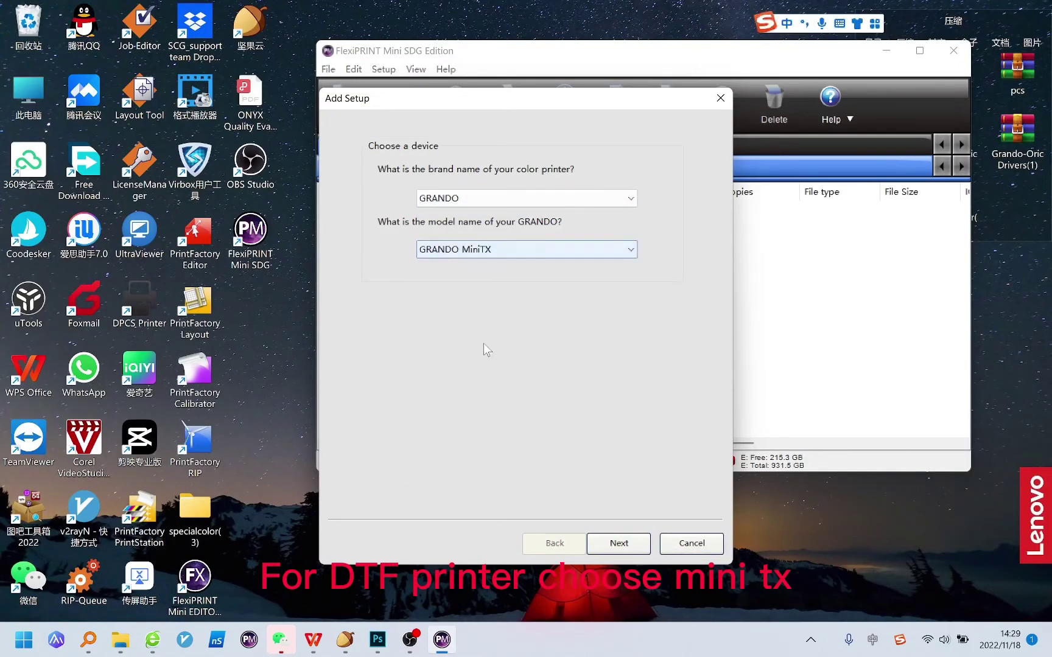
left_click(616, 542)
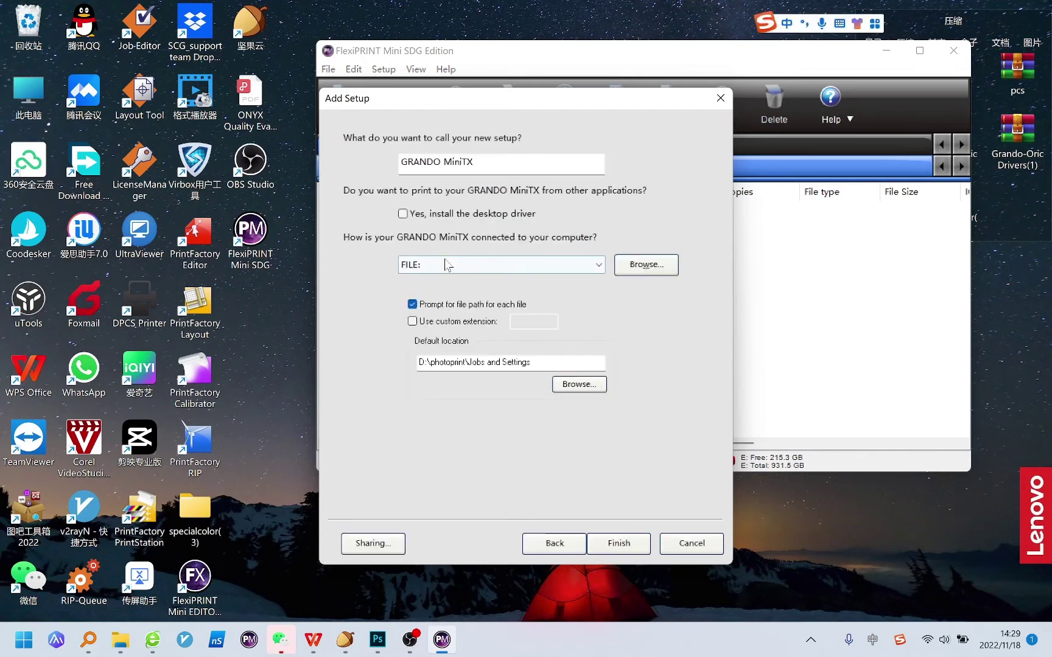
Set the default output location to E:\3. Prn&Prt and finish creating the setup
left_click(562, 381)
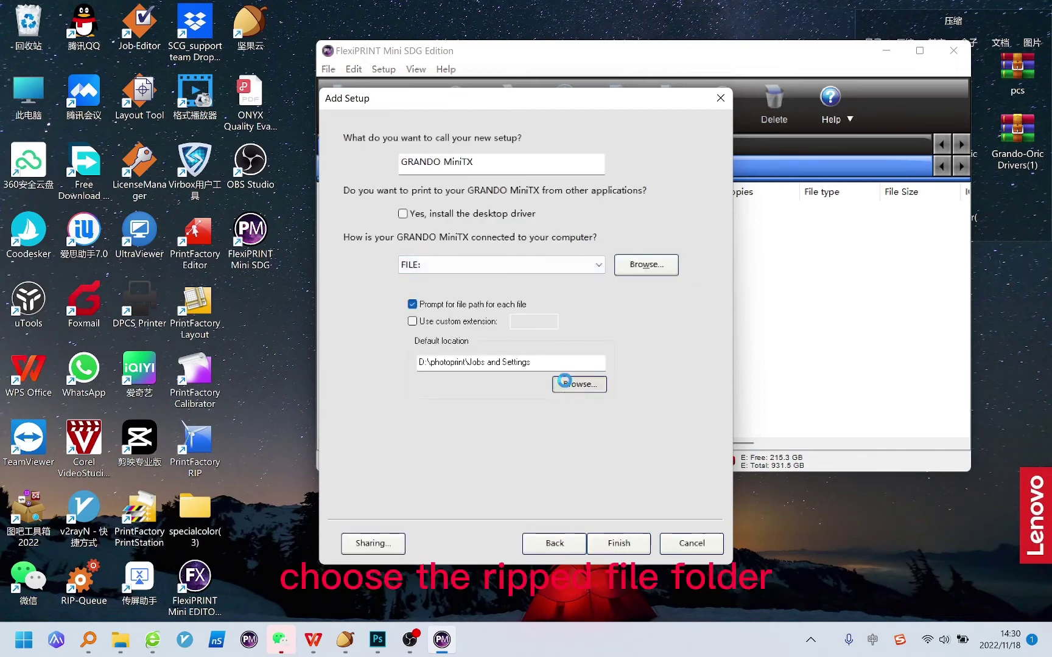
scroll(497, 353, "down", 3)
scroll(449, 335, "up", 1)
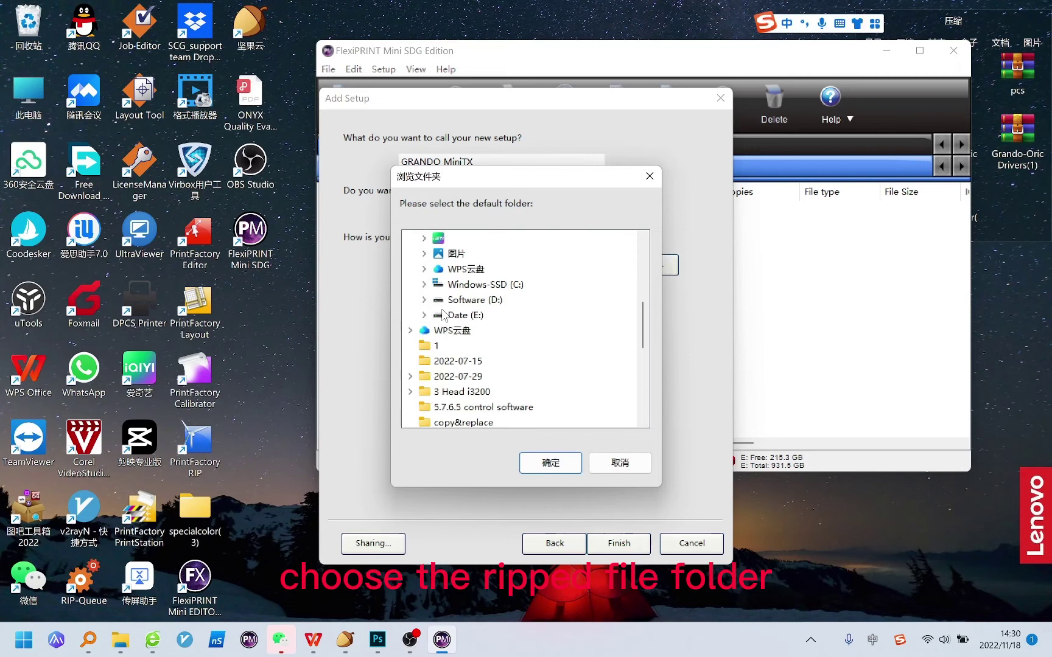
left_click(443, 314)
left_click(425, 314)
left_click(494, 316)
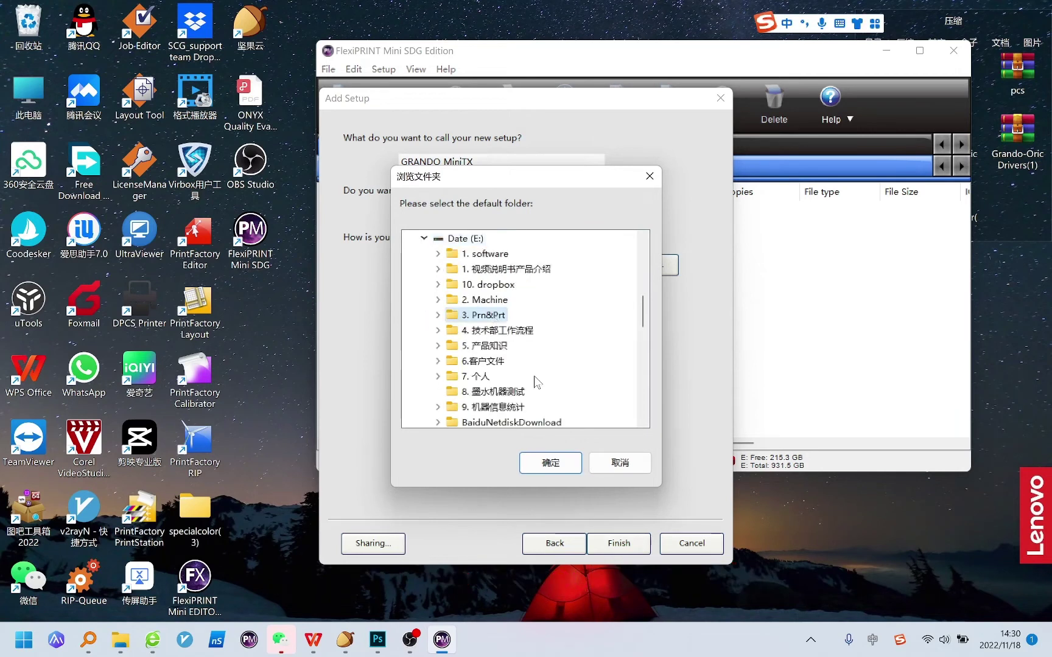
left_click(551, 462)
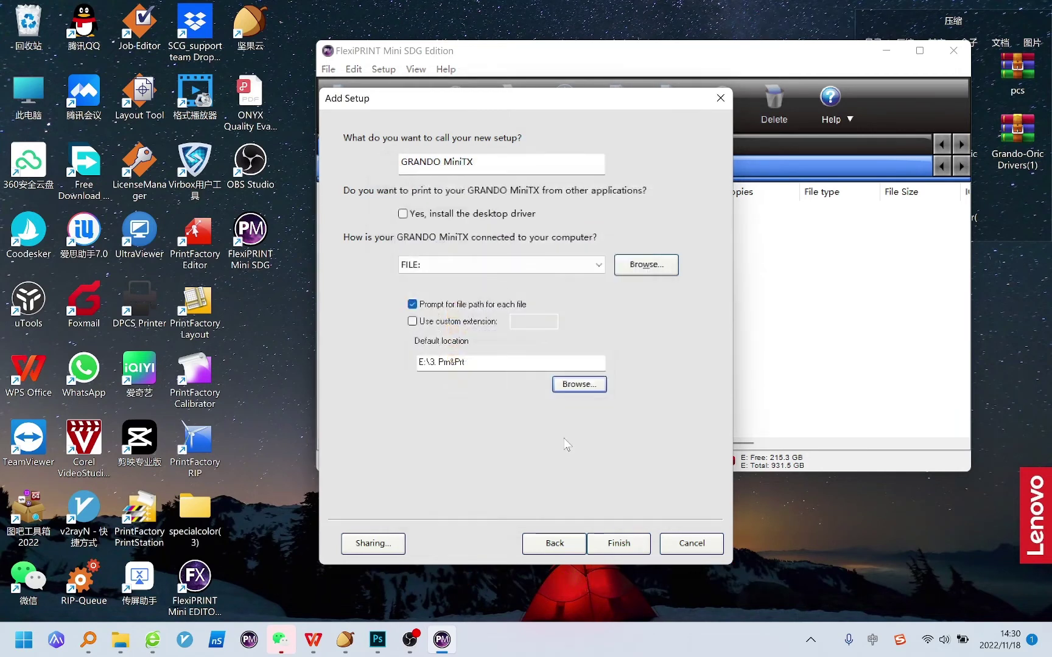
left_click(618, 543)
Maximize the window and open the GRANDO MiniTX setup's Default Job Properties
double_click(647, 59)
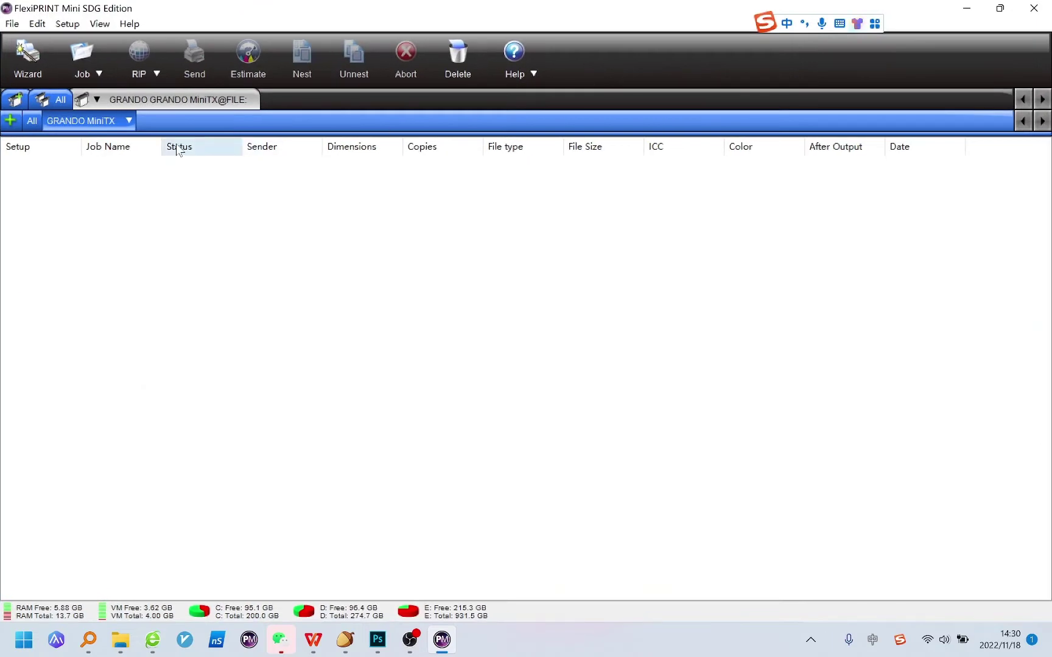
left_click(129, 120)
left_click(159, 180)
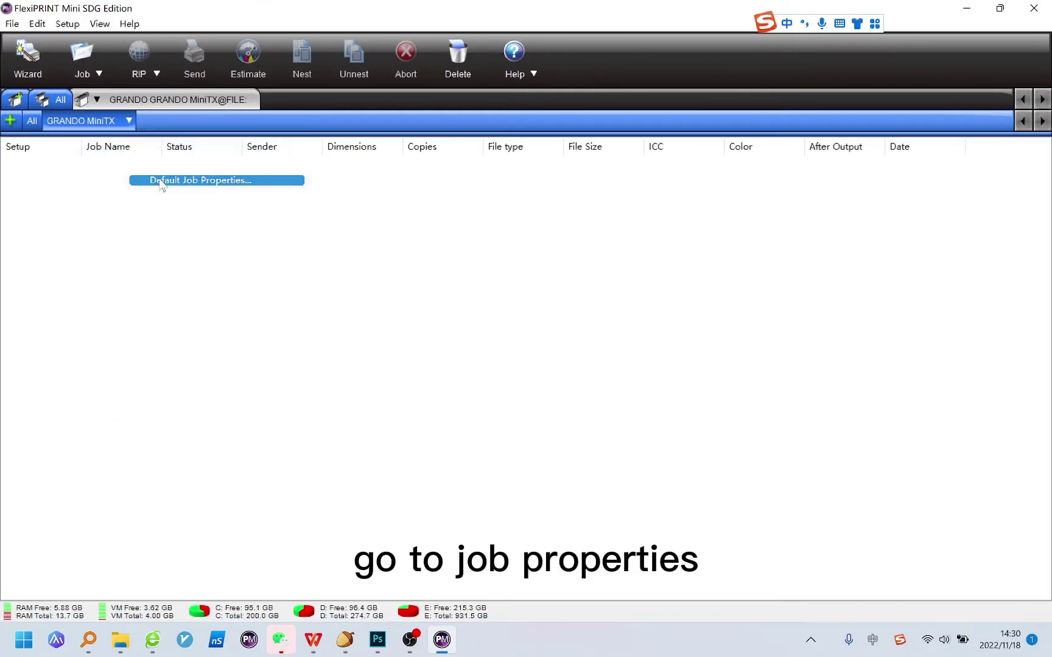
Add the three GD-MK-6C ICC files as output profiles, using the 720x2400 8pass profile
left_click(393, 70)
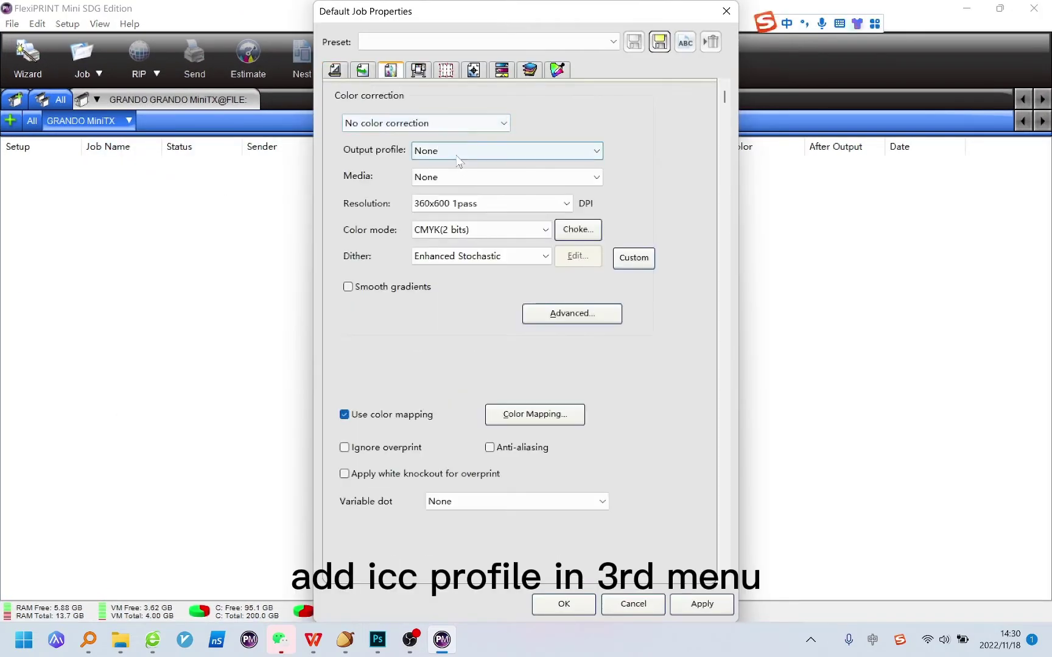
left_click(459, 153)
left_click(455, 180)
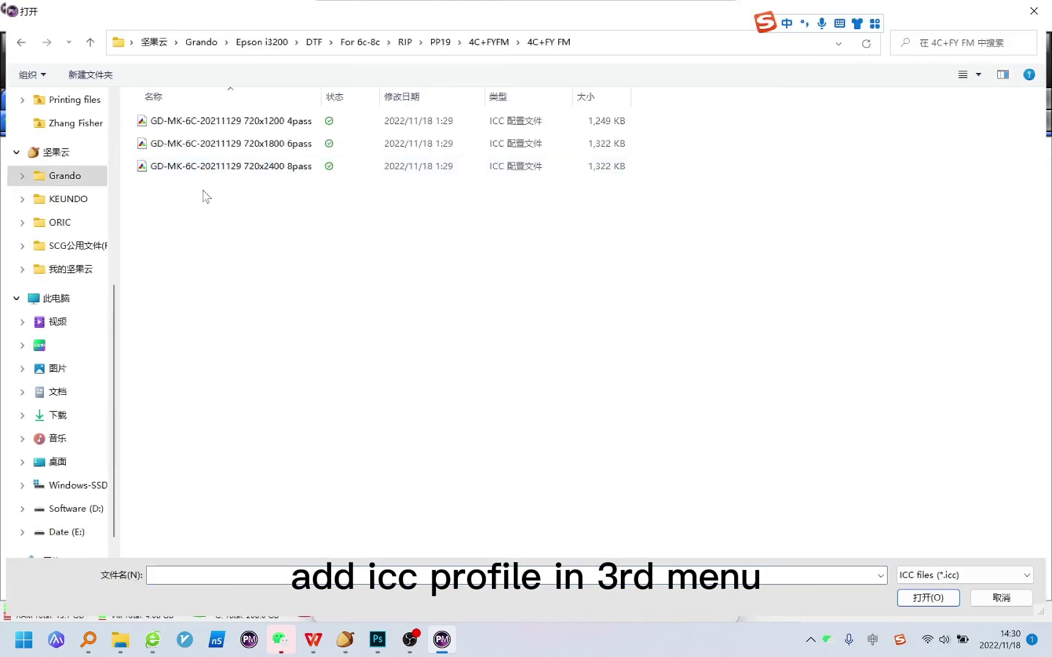
left_click_drag(204, 197, 213, 122)
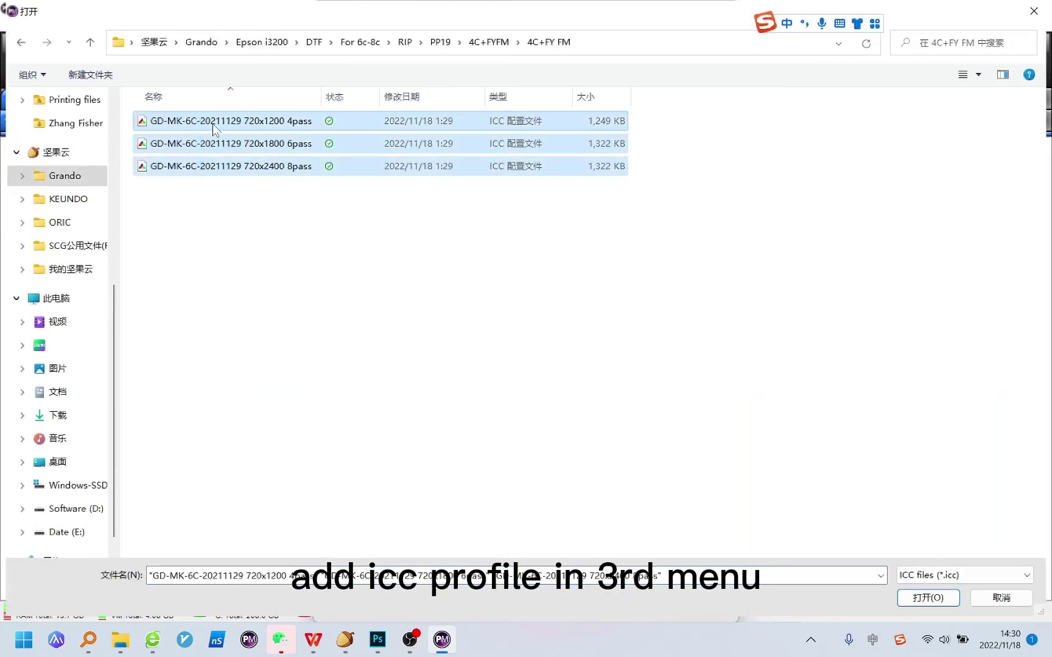
left_click(911, 599)
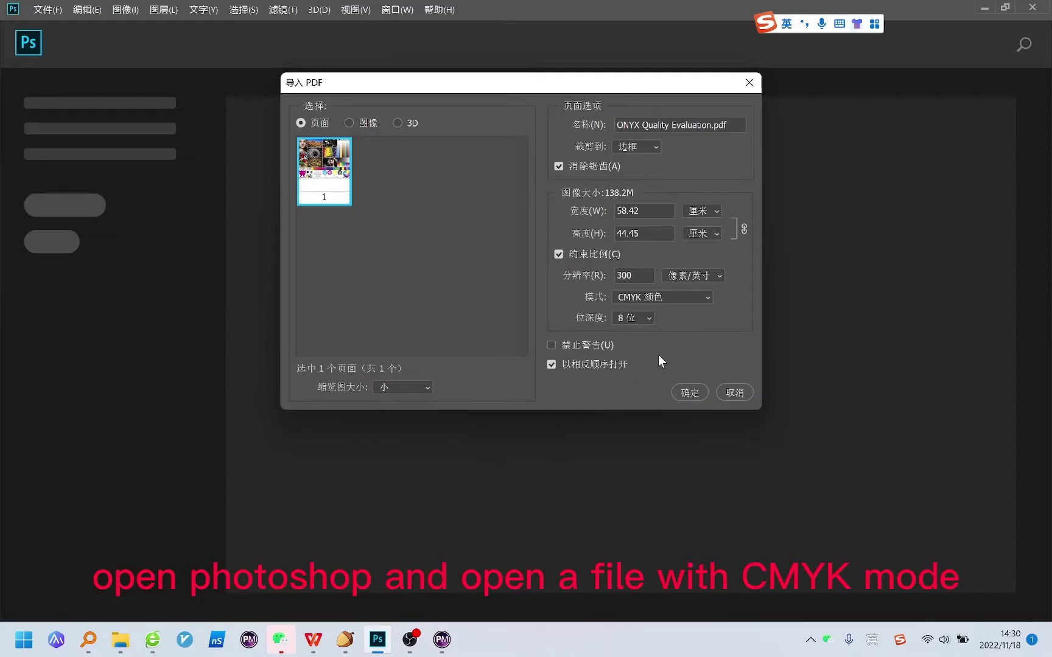
Import the PDF page with the color mode set to CMYK
left_click(658, 297)
left_click(638, 337)
left_click(687, 392)
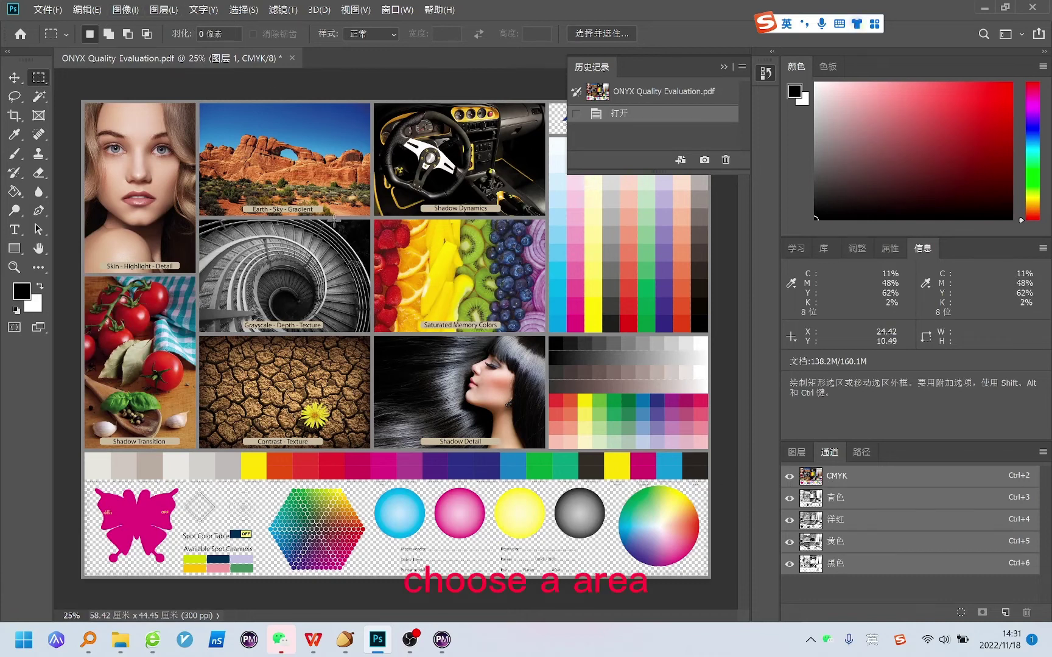
Marquee the four central photos and create a red-ink spot channel named spot1 from it
left_click_drag(199, 218, 547, 449)
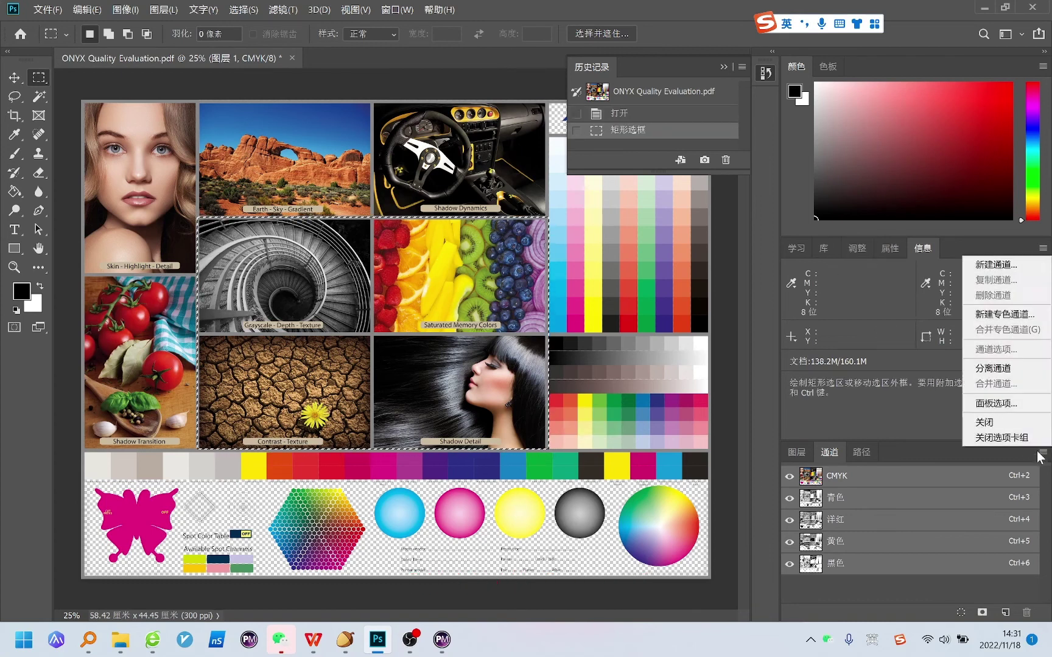
left_click(1004, 314)
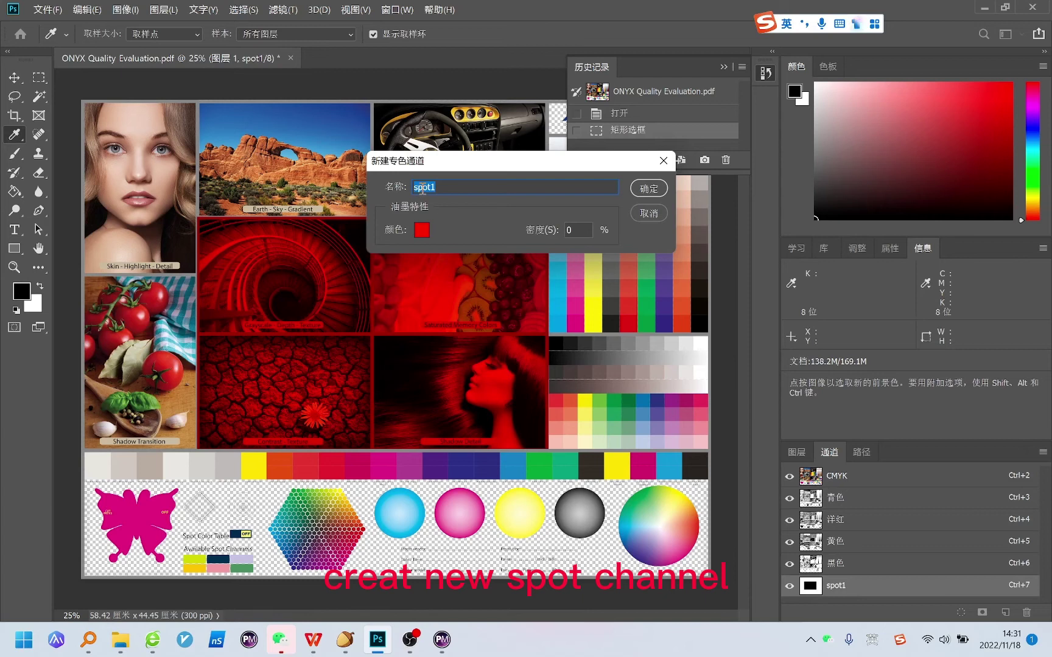
left_click(426, 187)
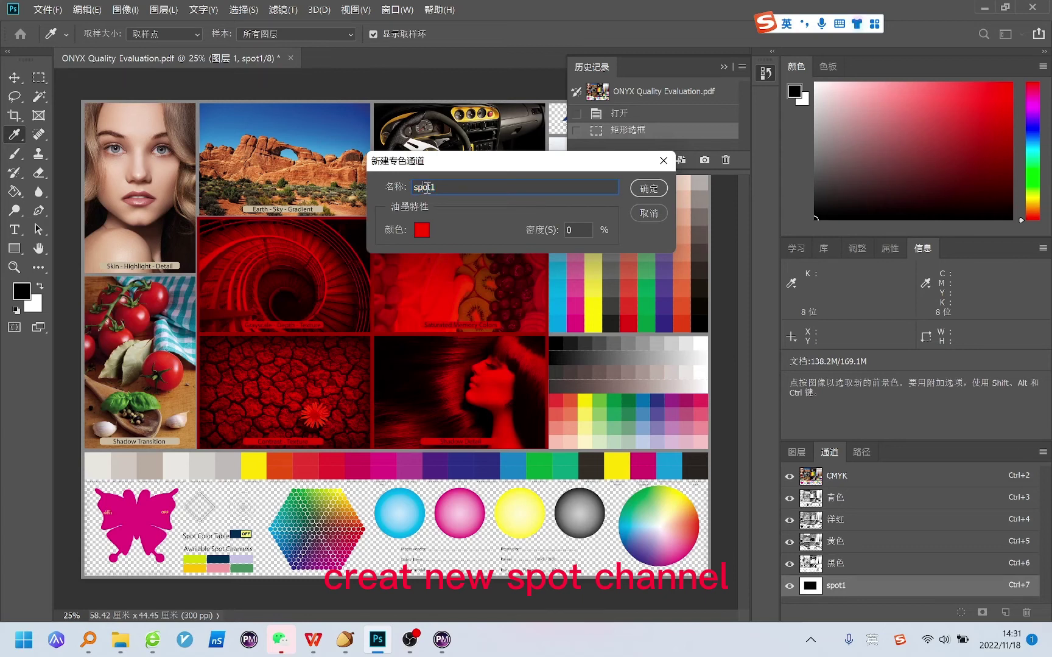
left_click(650, 189)
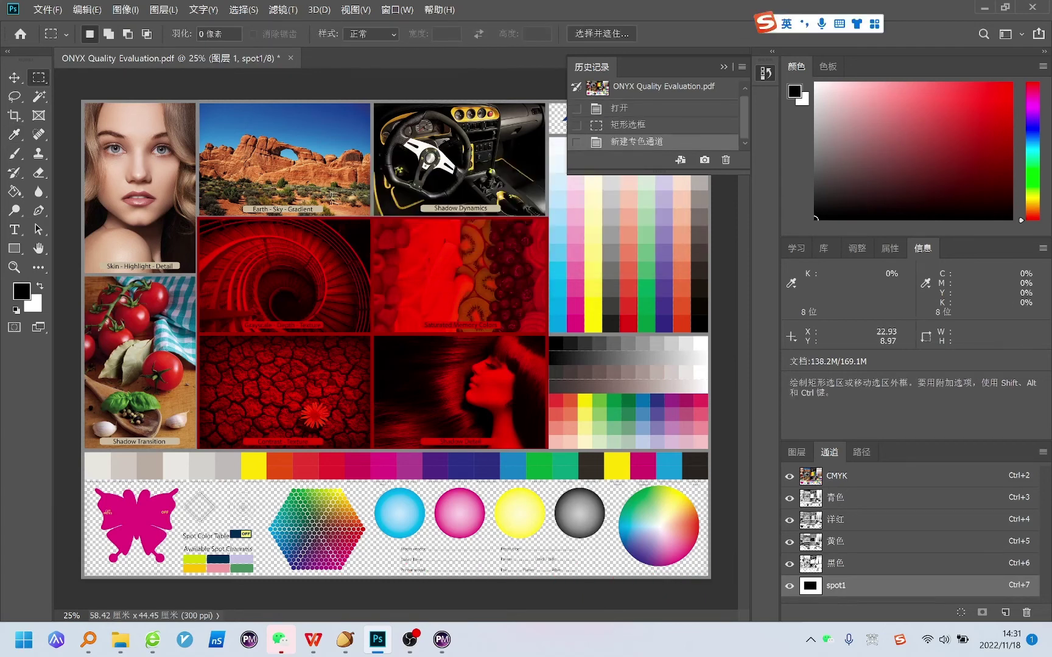
Save As 'ONYX Quality Evaluation_spot1' in Photoshop PDF format
left_click(47, 9)
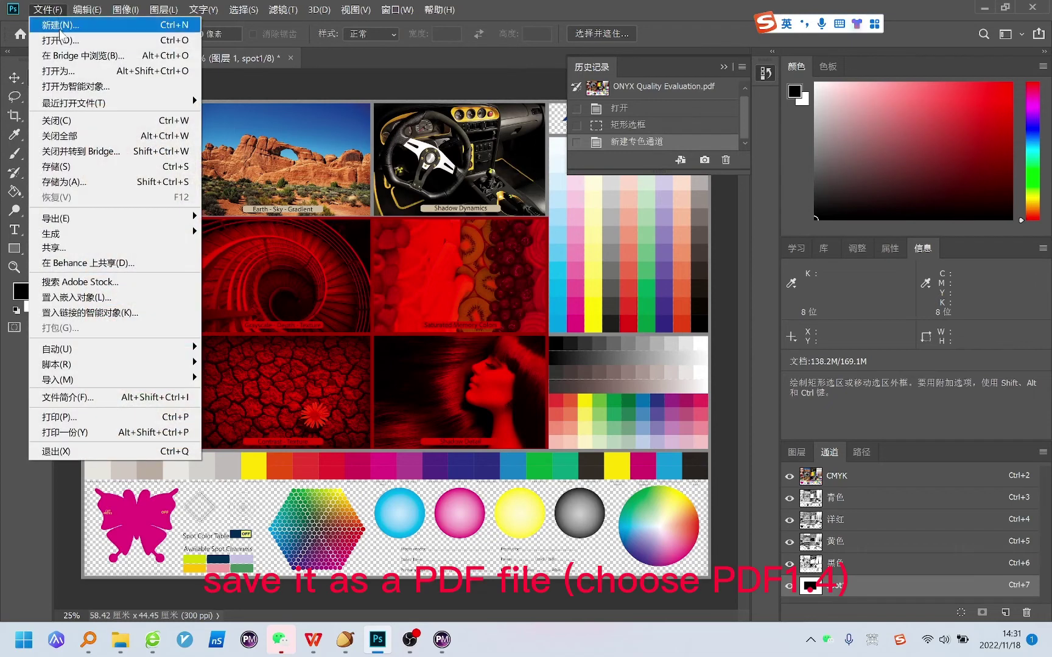
left_click(81, 182)
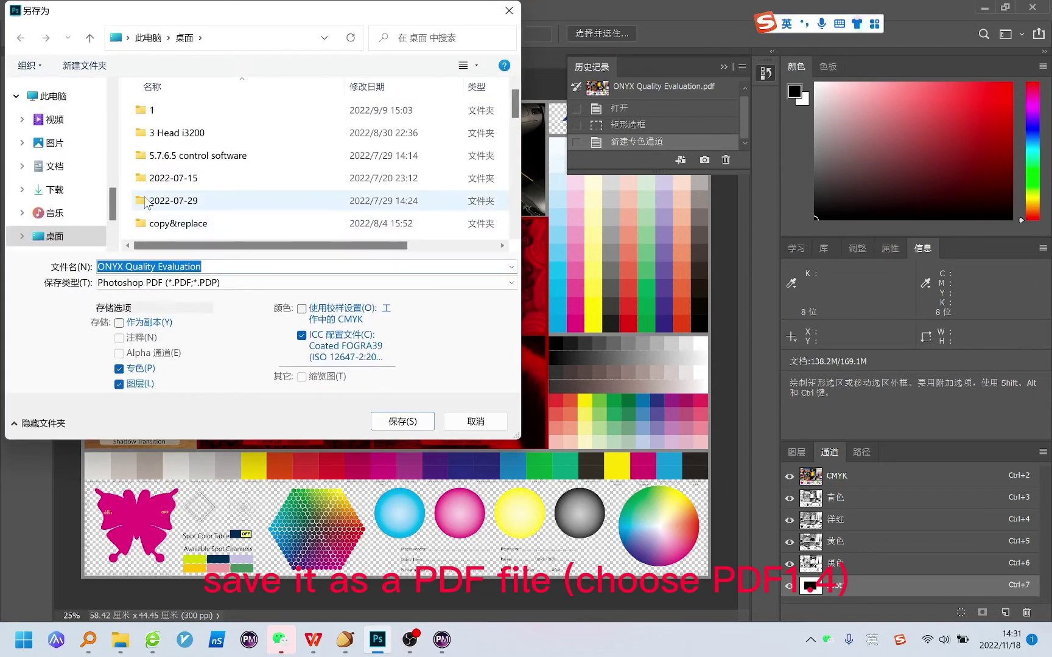
left_click(209, 271)
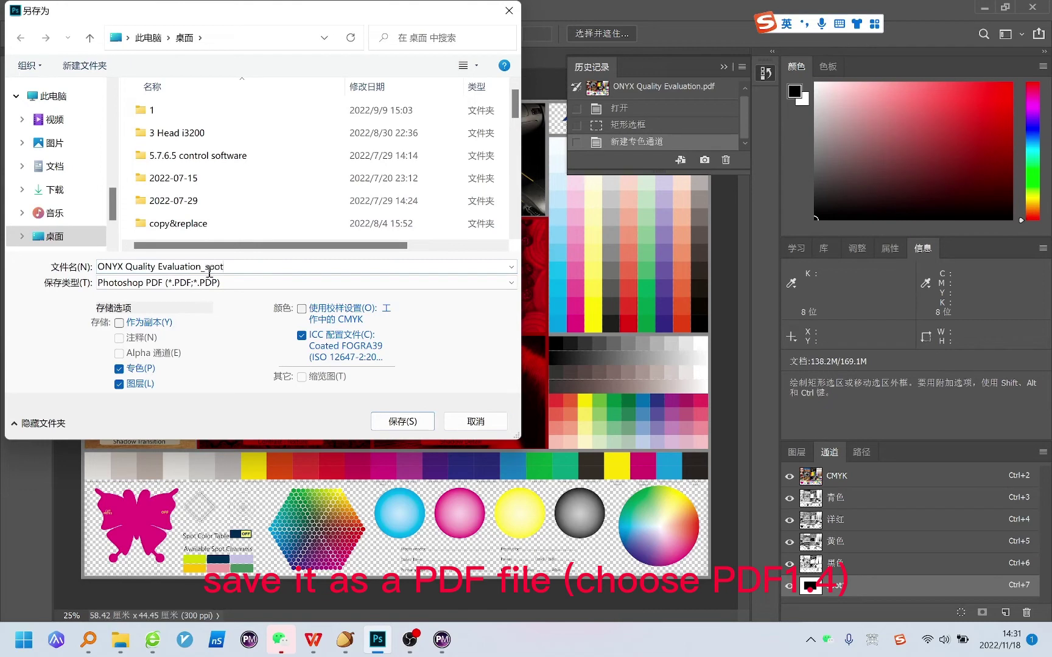
left_click(402, 421)
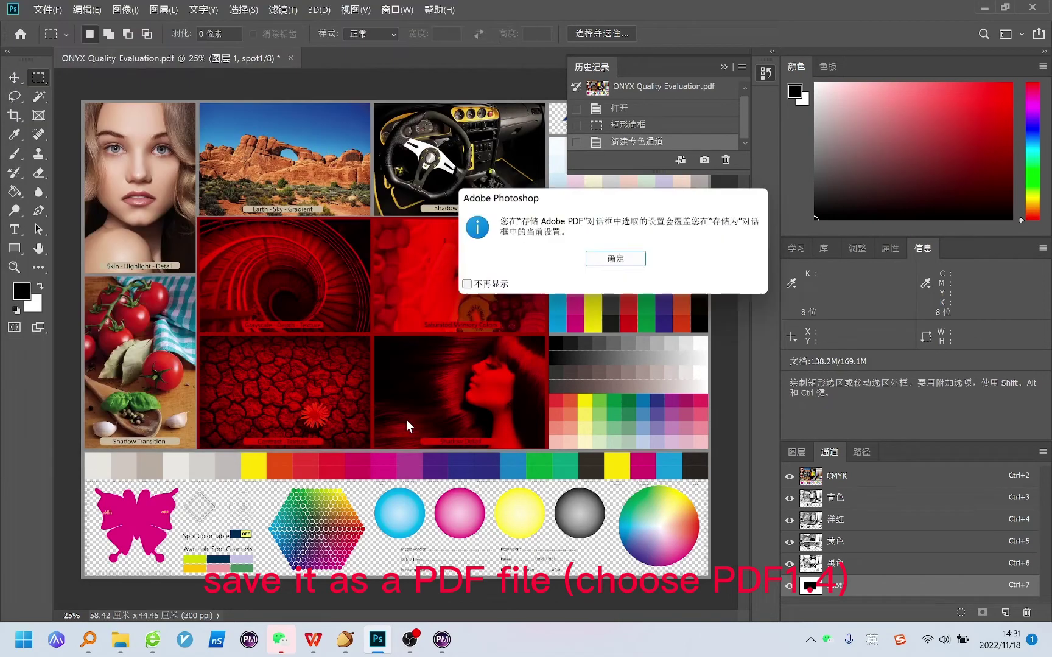
Keep Acrobat 5 (PDF 1.4) compatibility, save the PDF, and accept the compatibility warning
left_click(612, 259)
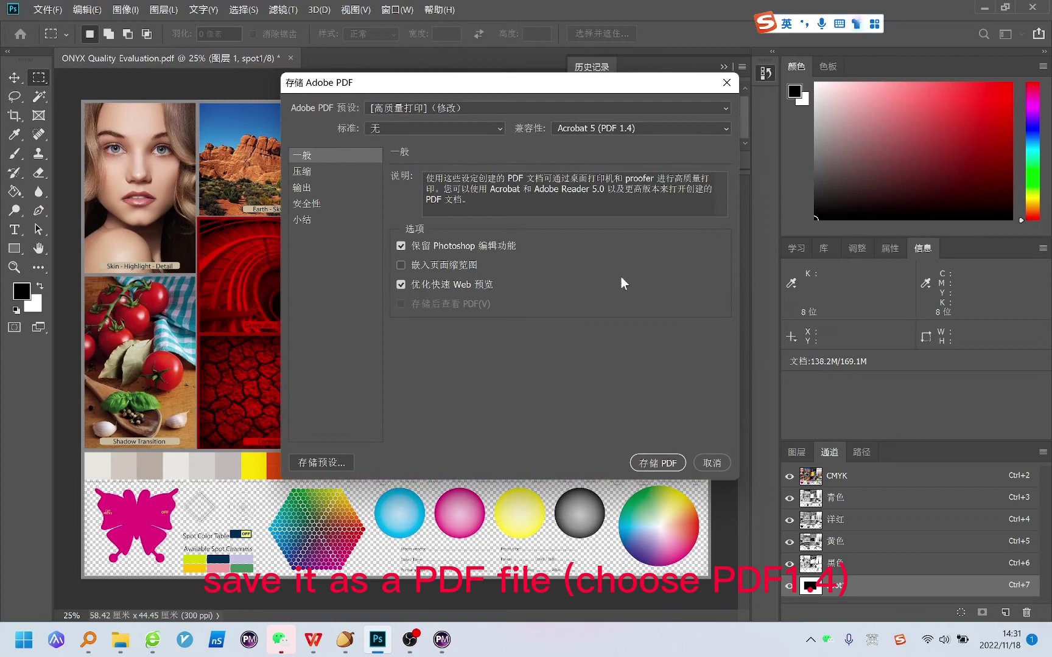
left_click(611, 127)
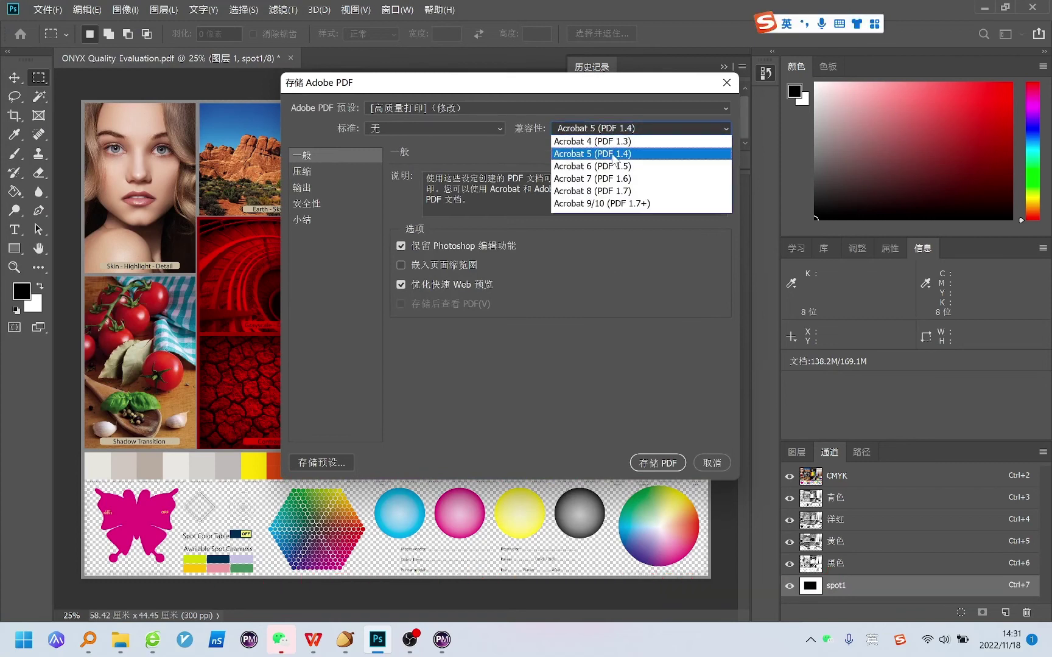
left_click(611, 153)
left_click(657, 463)
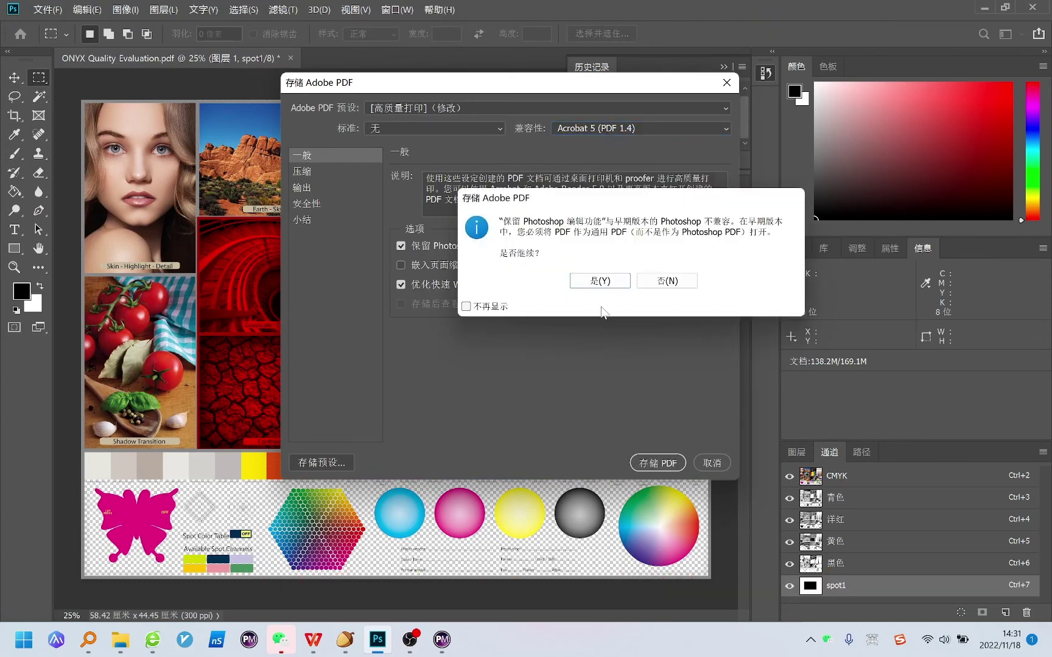
left_click(599, 280)
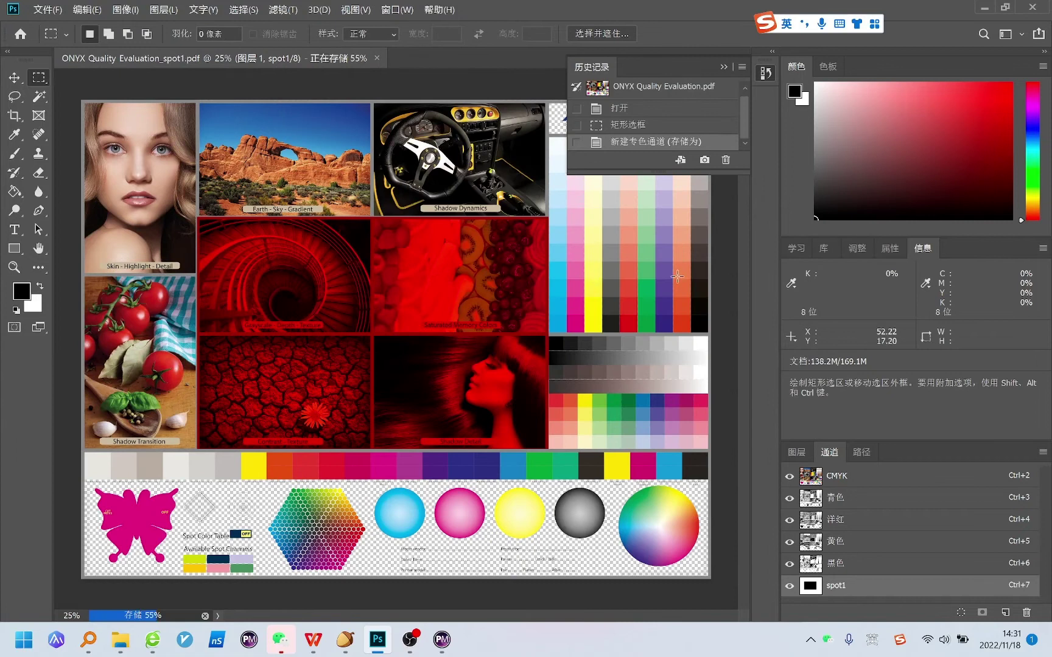
Add ONYX Quality Evaluation_spot1.pdf as a new job in the GRANDO MiniTX queue
left_click(984, 8)
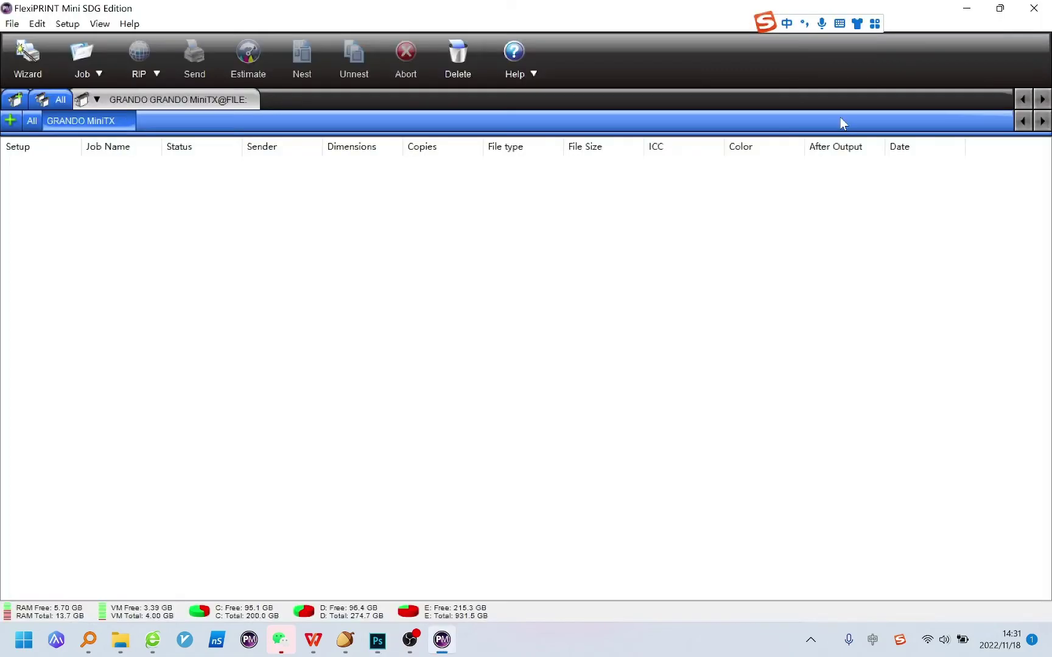
left_click(128, 120)
left_click(183, 144)
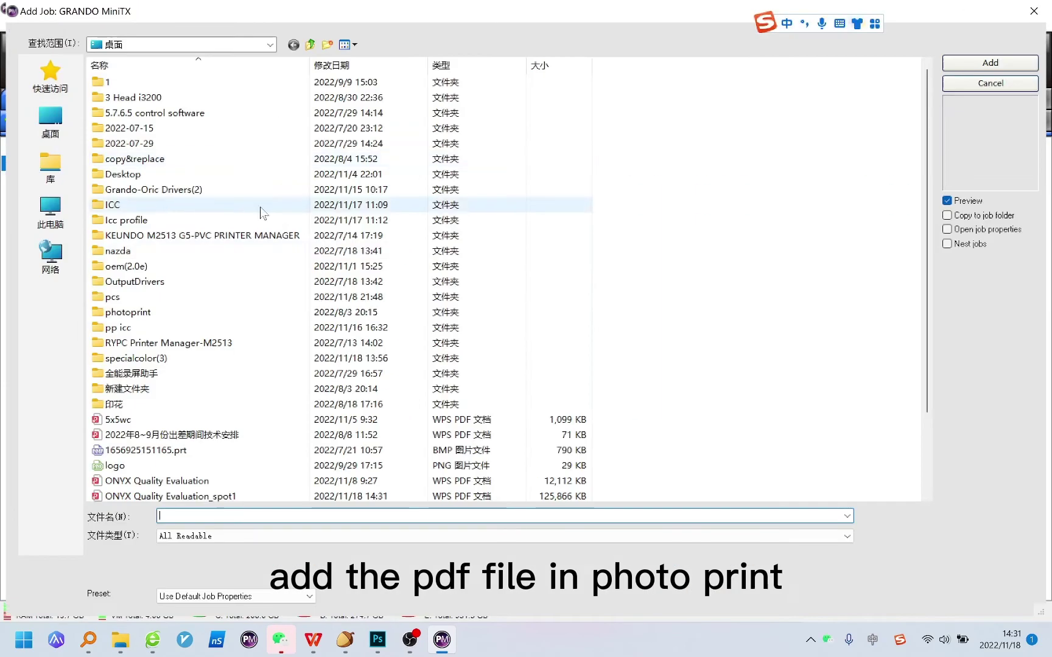
scroll(228, 365, "down", 2)
left_click(228, 404)
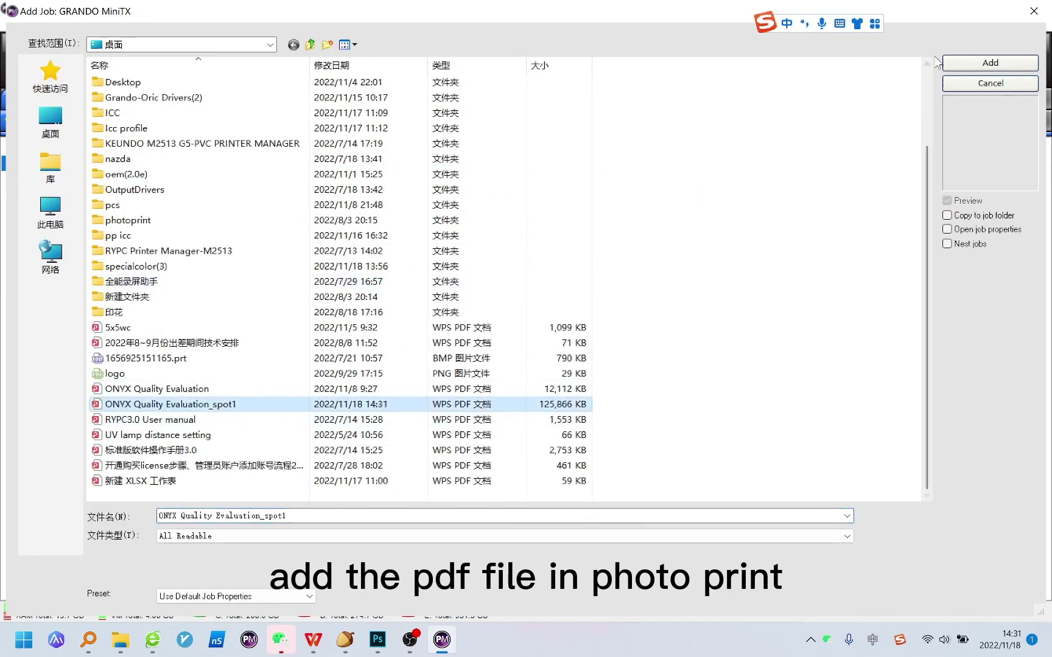
left_click(967, 64)
In the plain ONYX Quality Evaluation.pdf job's spot color settings, set Spot_2 and Spot_5 to None
left_click(181, 163)
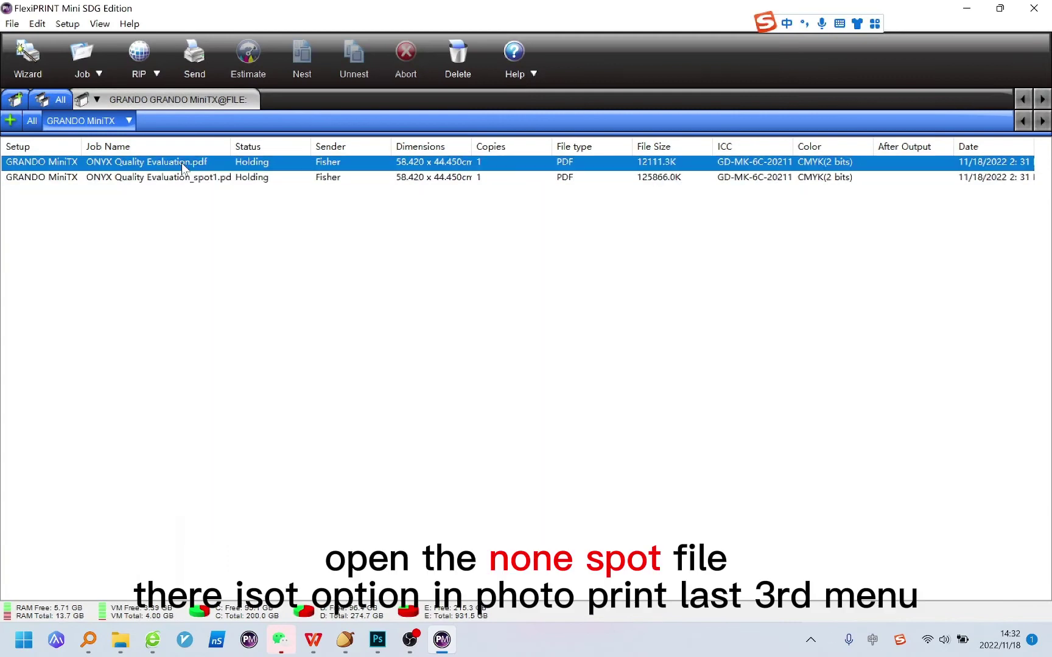
double_click(181, 162)
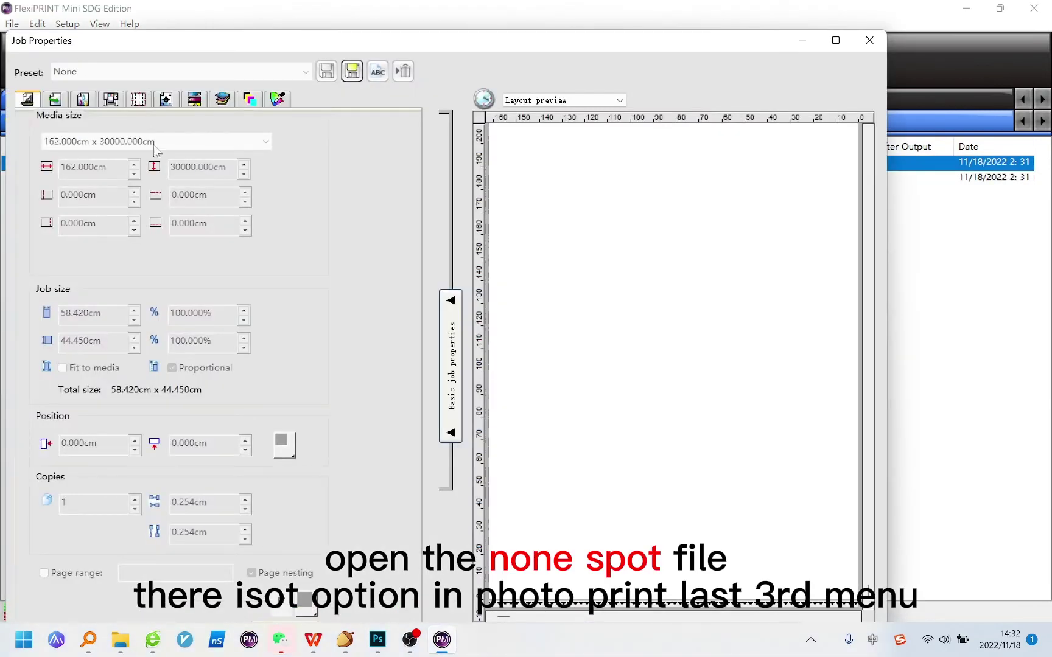
left_click(85, 99)
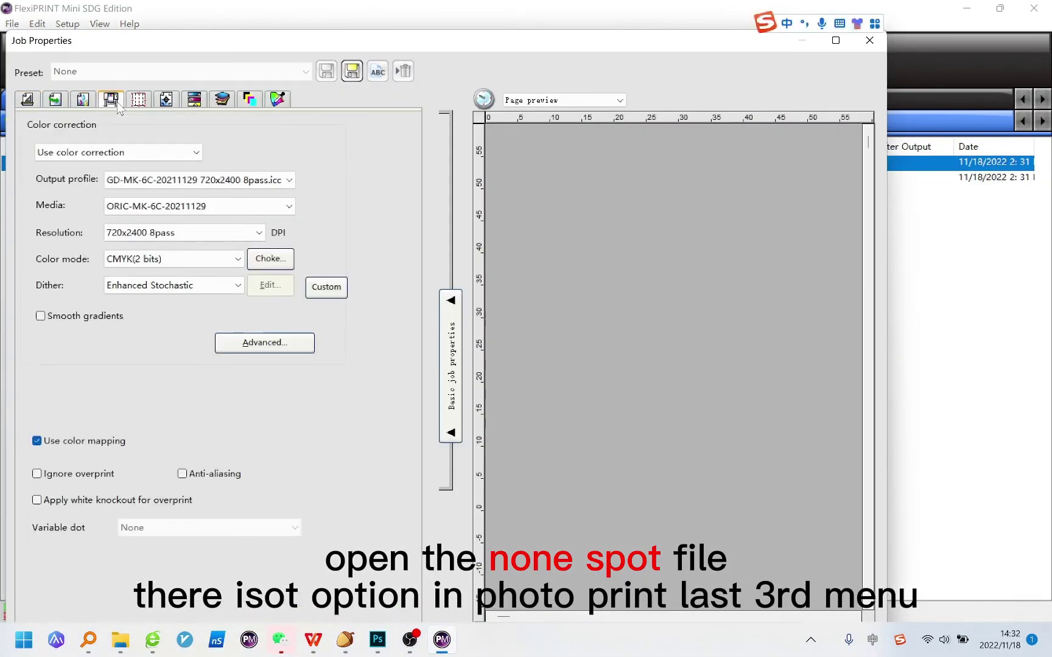
left_click(112, 100)
left_click(148, 290)
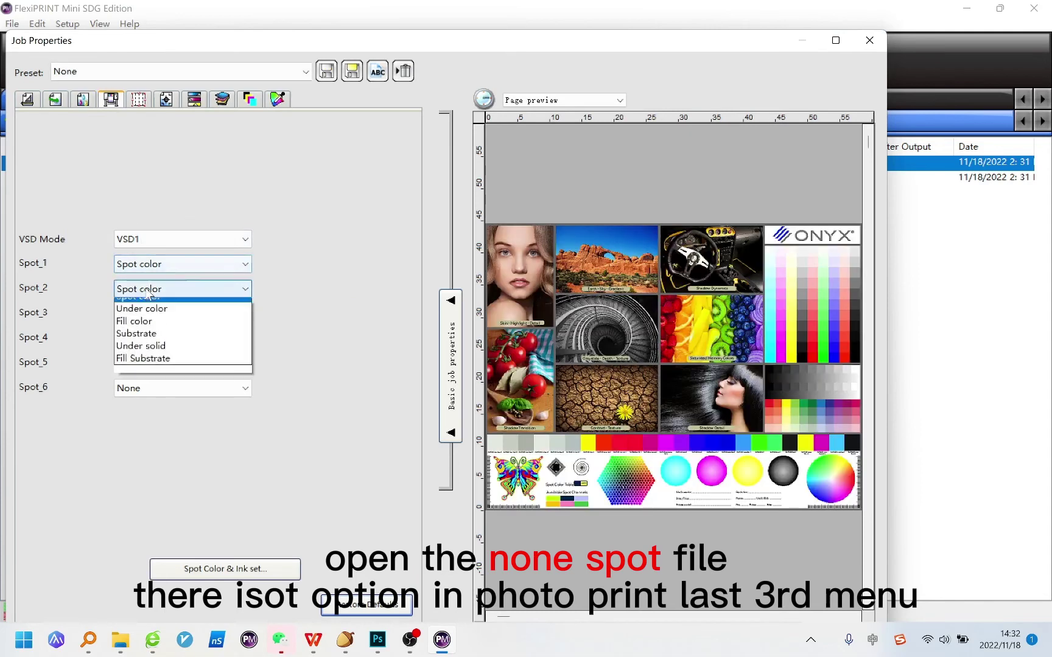
left_click(145, 303)
left_click(143, 363)
left_click(139, 372)
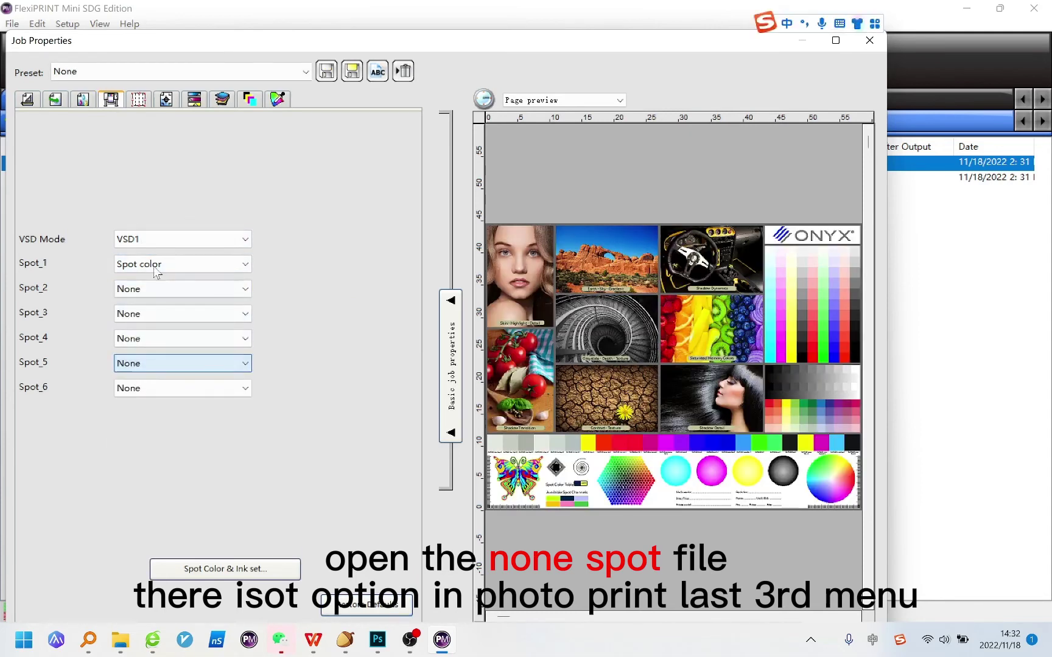
Review the plain job's Separations channel list
left_click(156, 272)
left_click(222, 99)
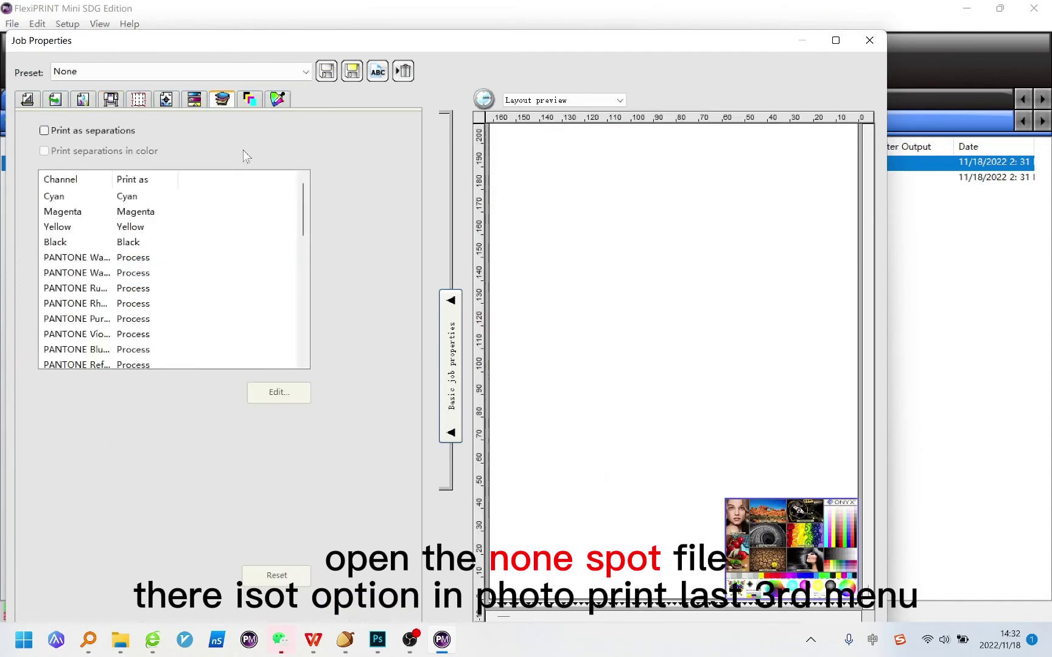
scroll(125, 314, "down", 3)
scroll(106, 298, "up", 3)
Set the spot1 job's Spot_2 and Spot_5 to None, then check its spot1 separation row
left_click(869, 40)
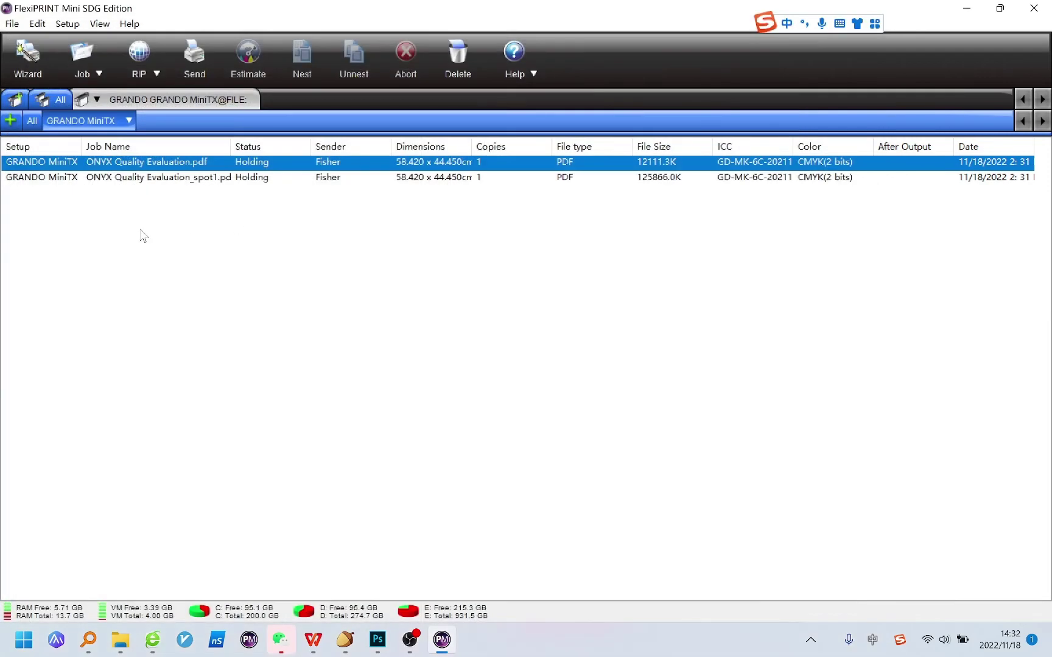
double_click(144, 177)
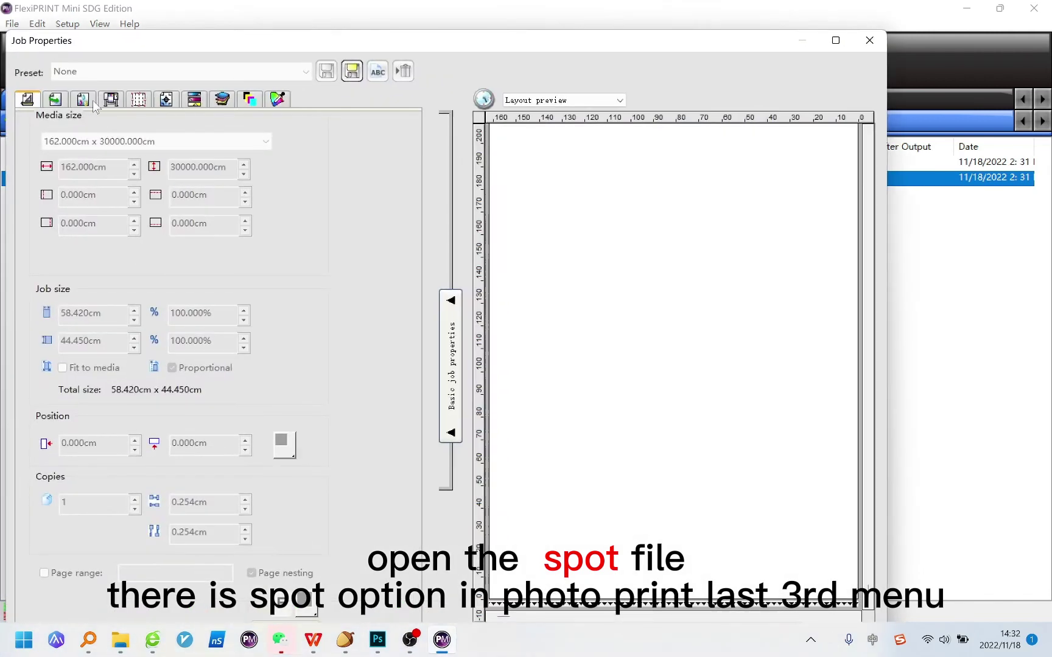
left_click(112, 101)
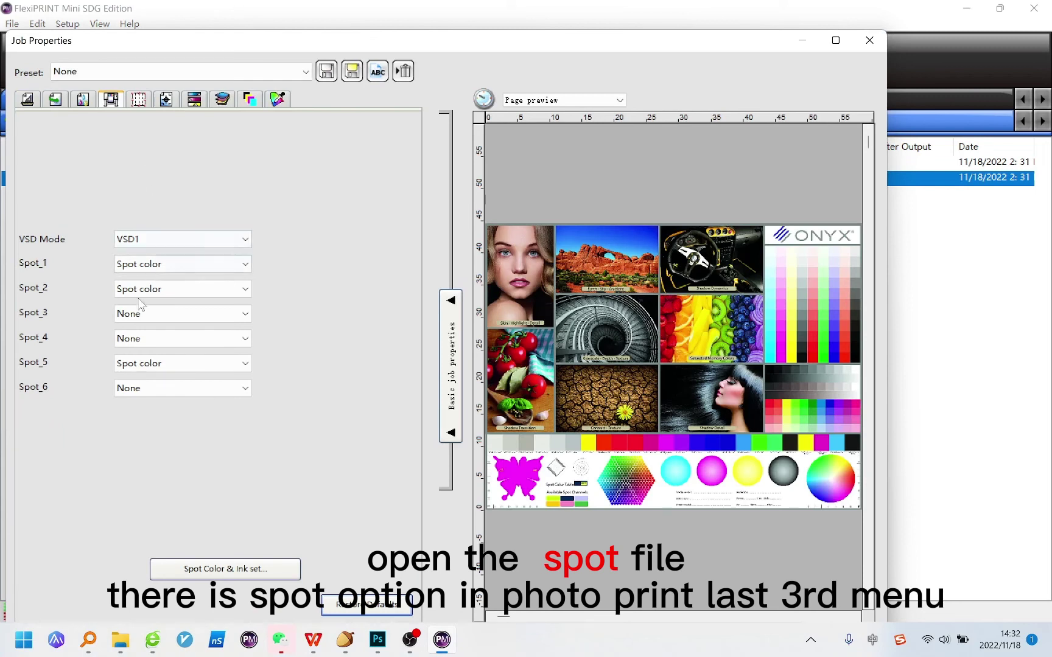
left_click(141, 290)
left_click(141, 301)
left_click(141, 363)
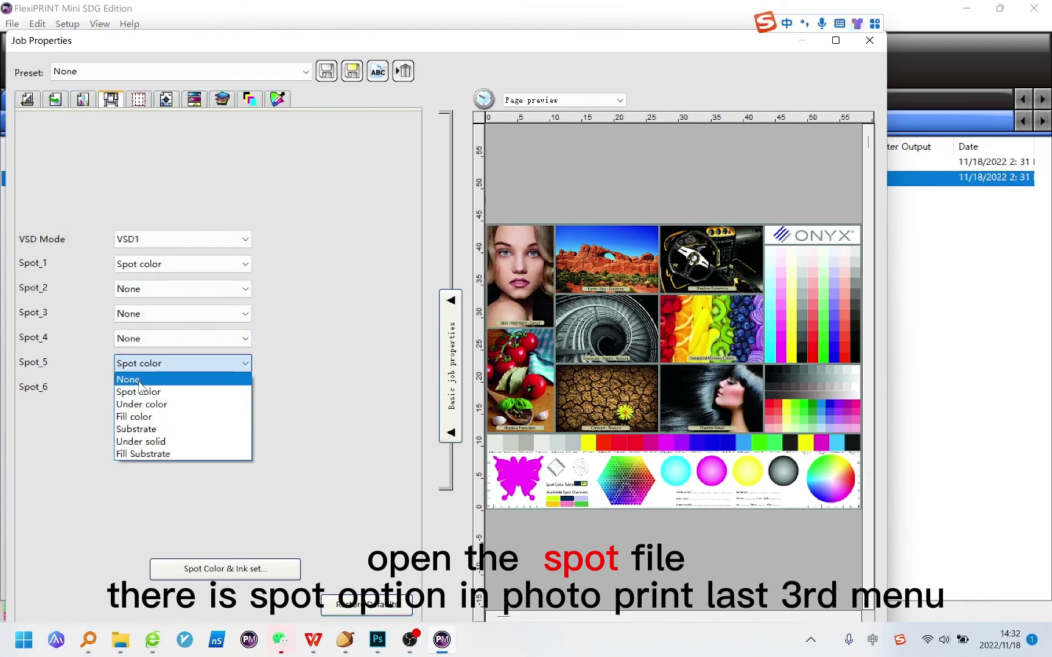
left_click(143, 376)
left_click(222, 99)
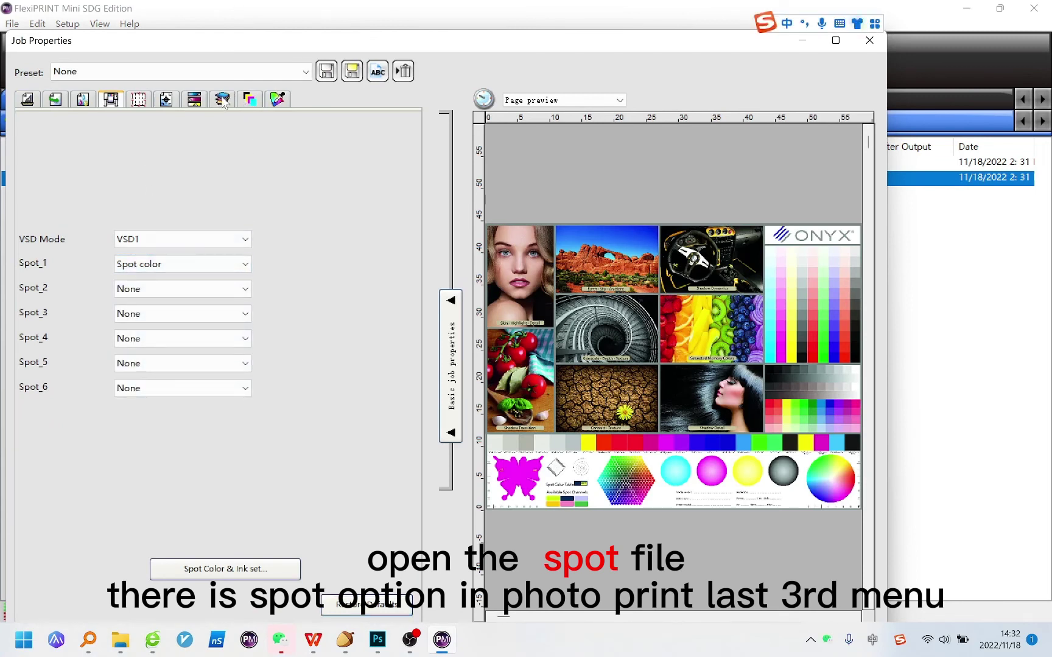
left_click(76, 261)
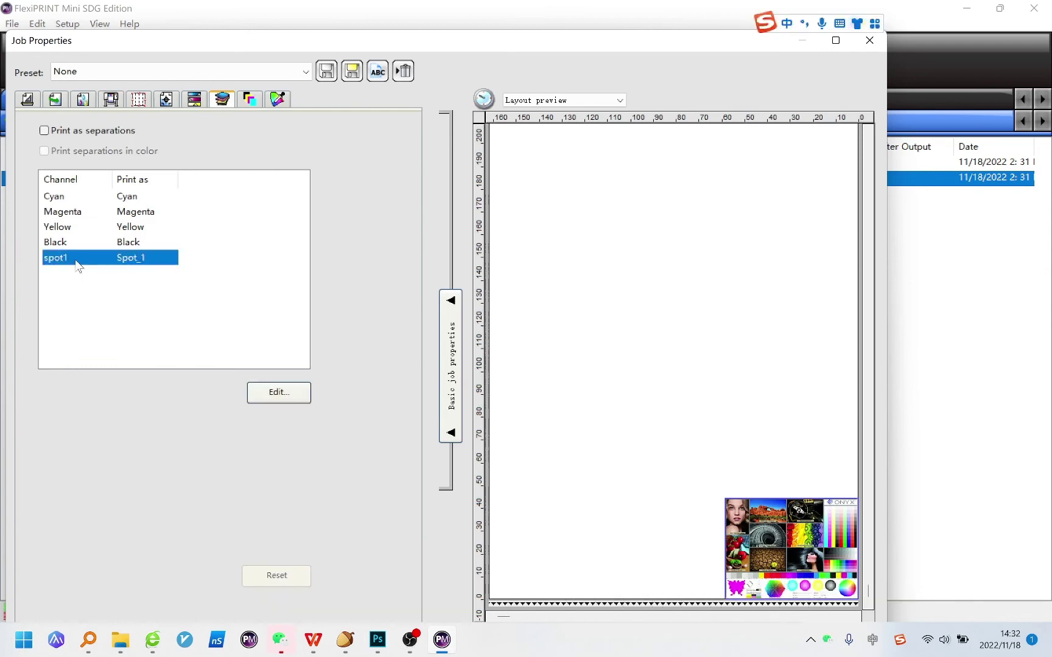
Try Spot_1 as None and Substrate, restore Spot color, and confirm spot1 maps to Spot_1
left_click(111, 99)
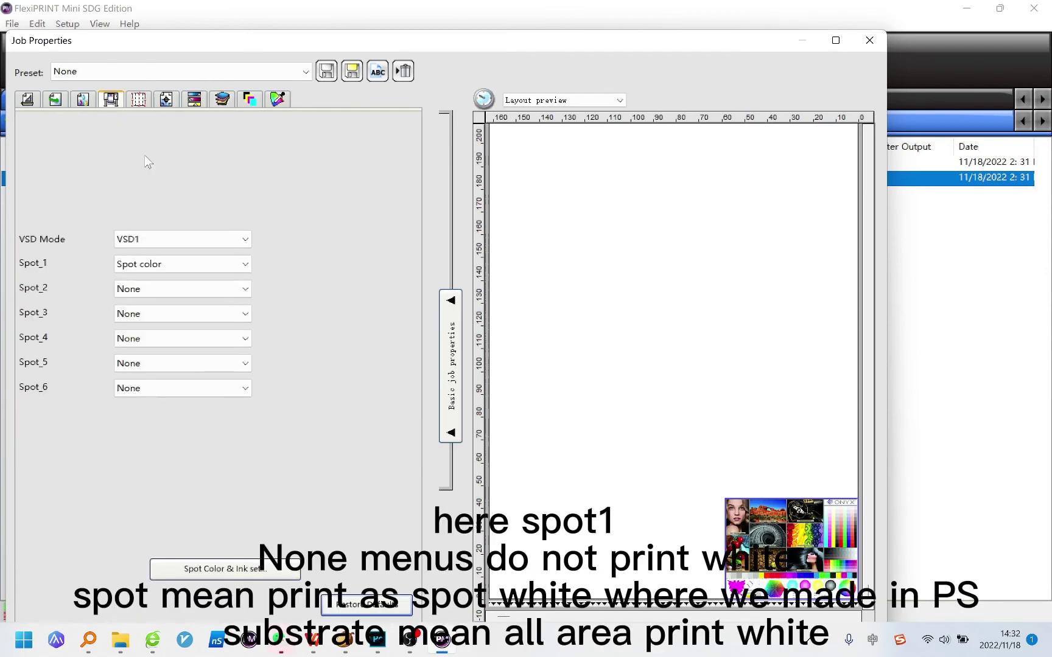
left_click(173, 266)
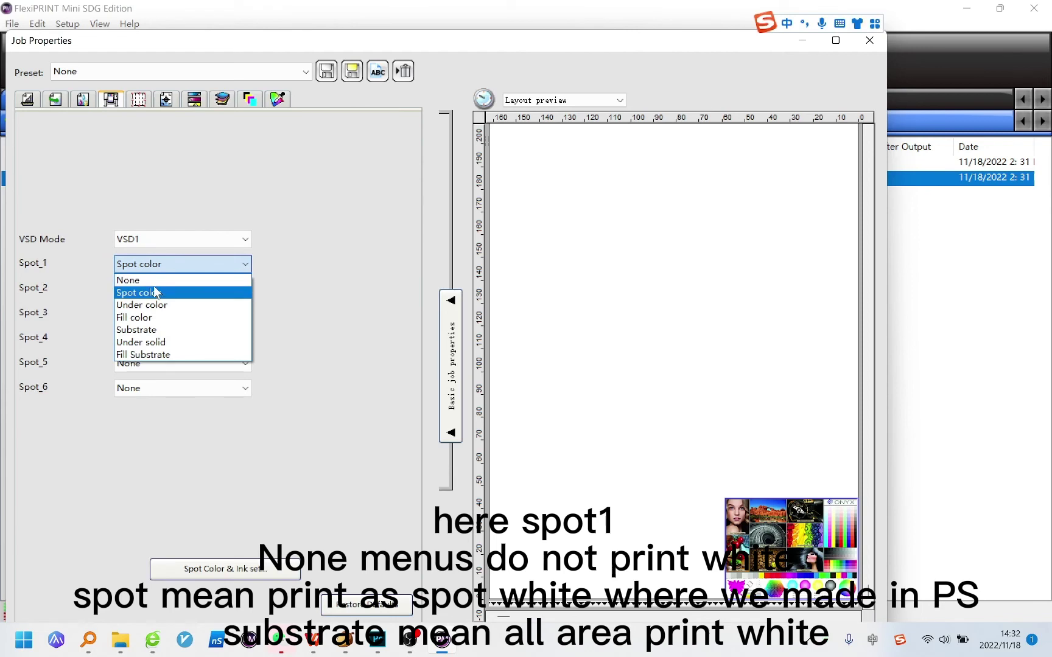
left_click(154, 282)
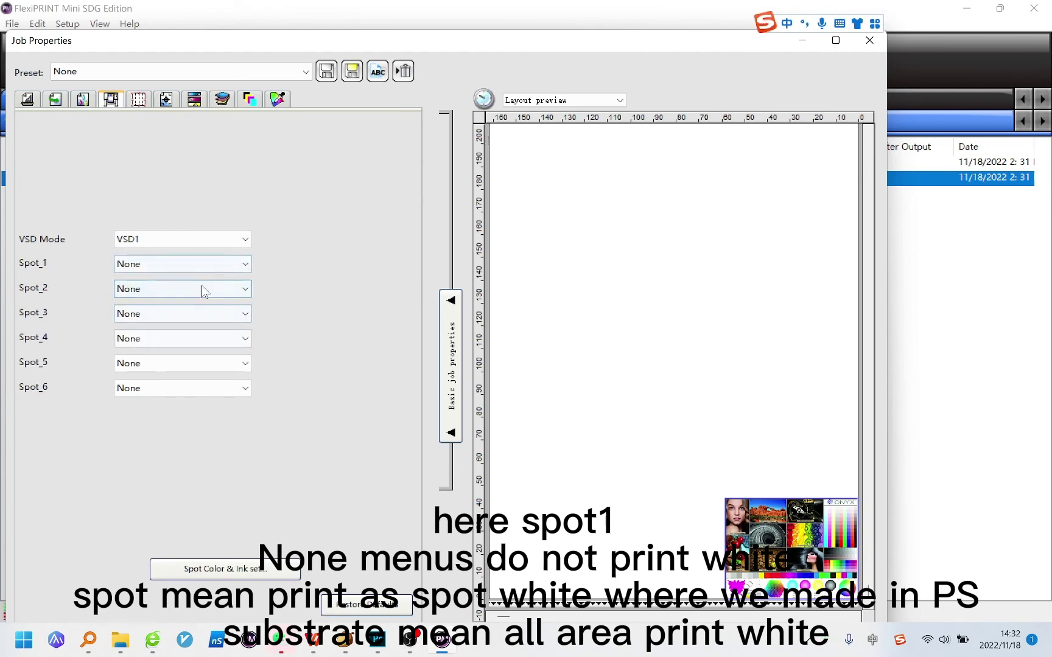
left_click(174, 267)
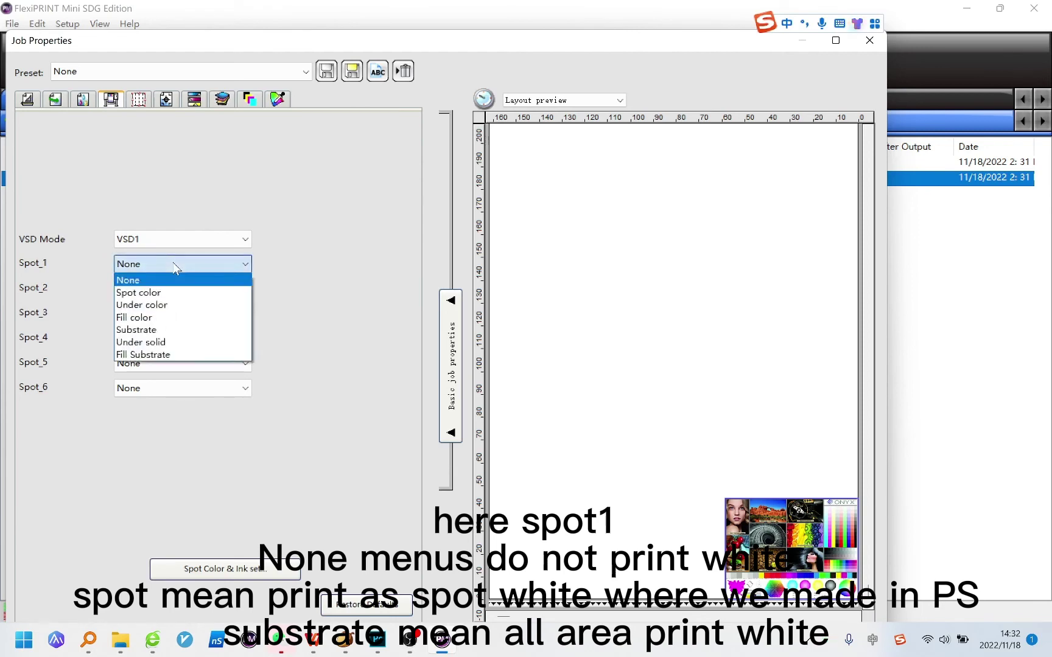
left_click(150, 330)
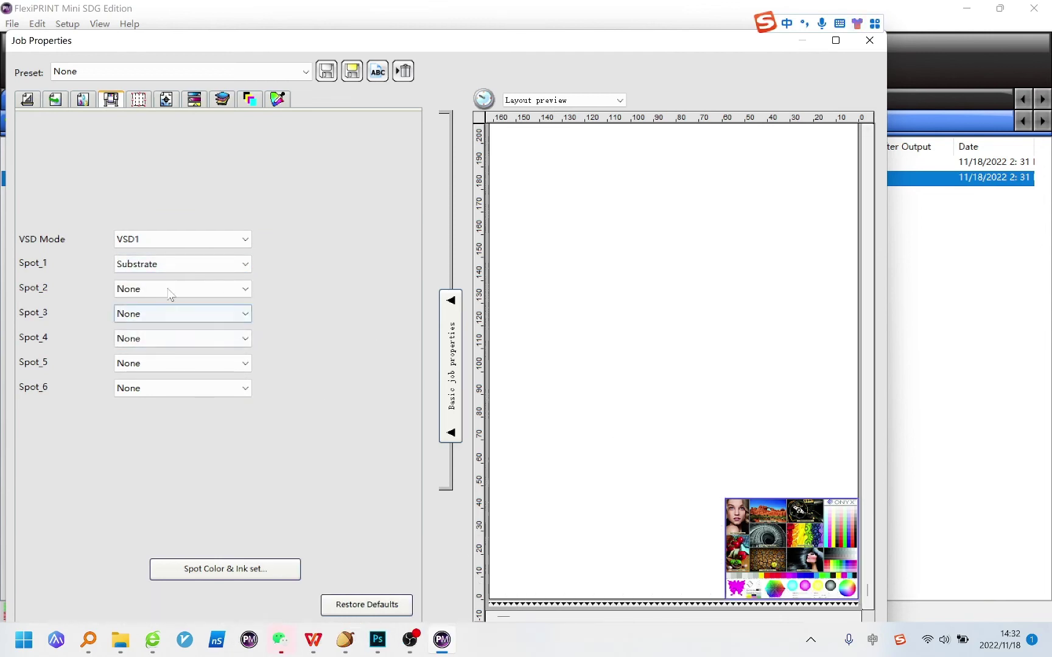
left_click(160, 263)
left_click(152, 294)
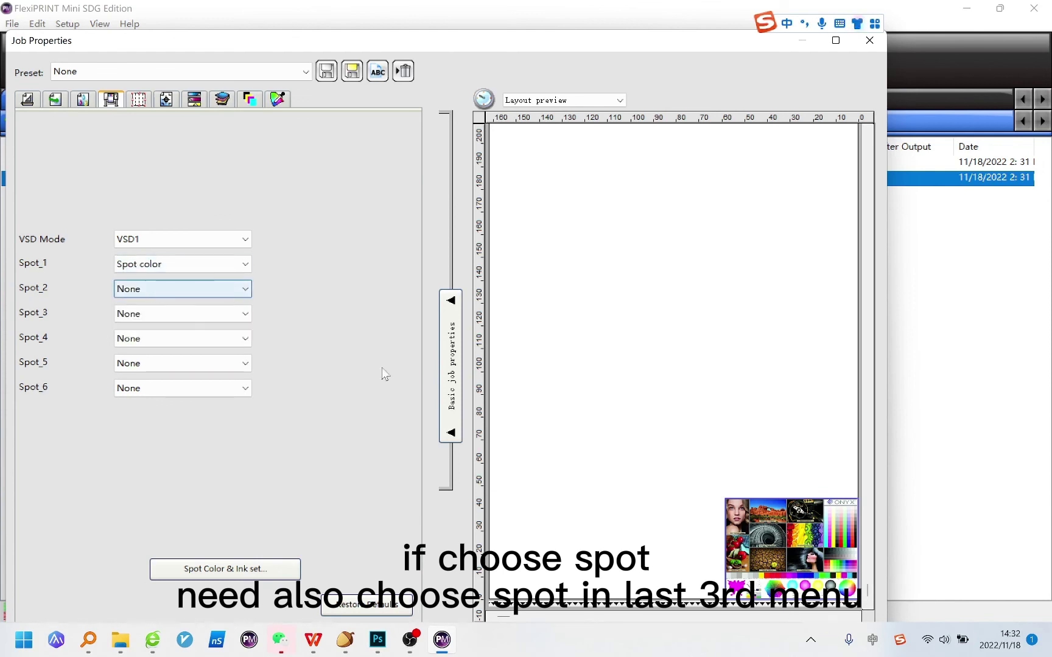
left_click(835, 40)
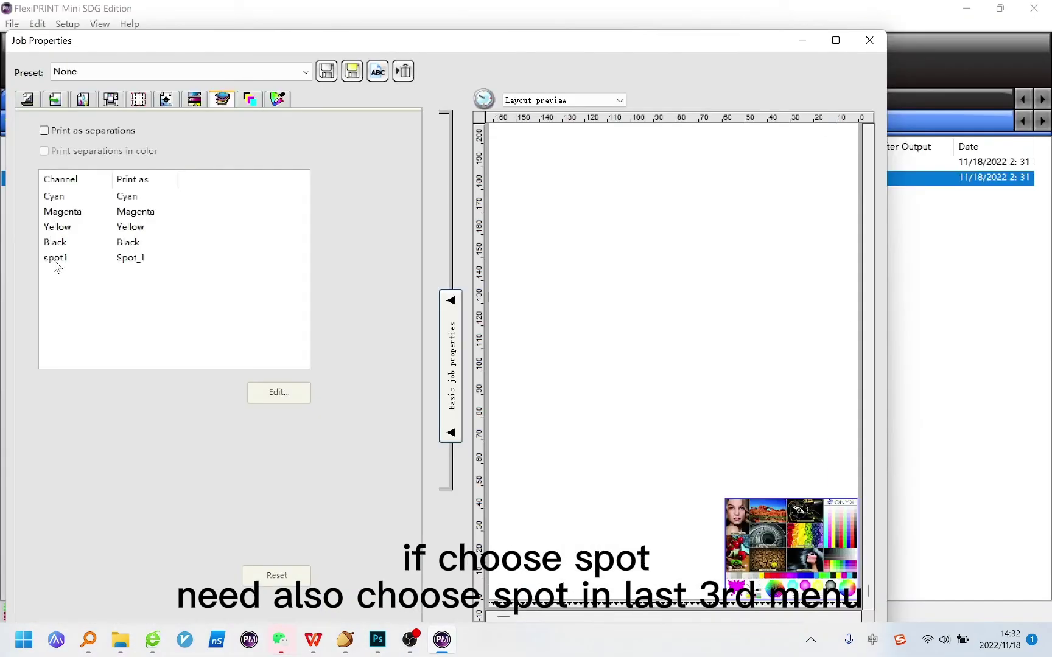
left_click(53, 260)
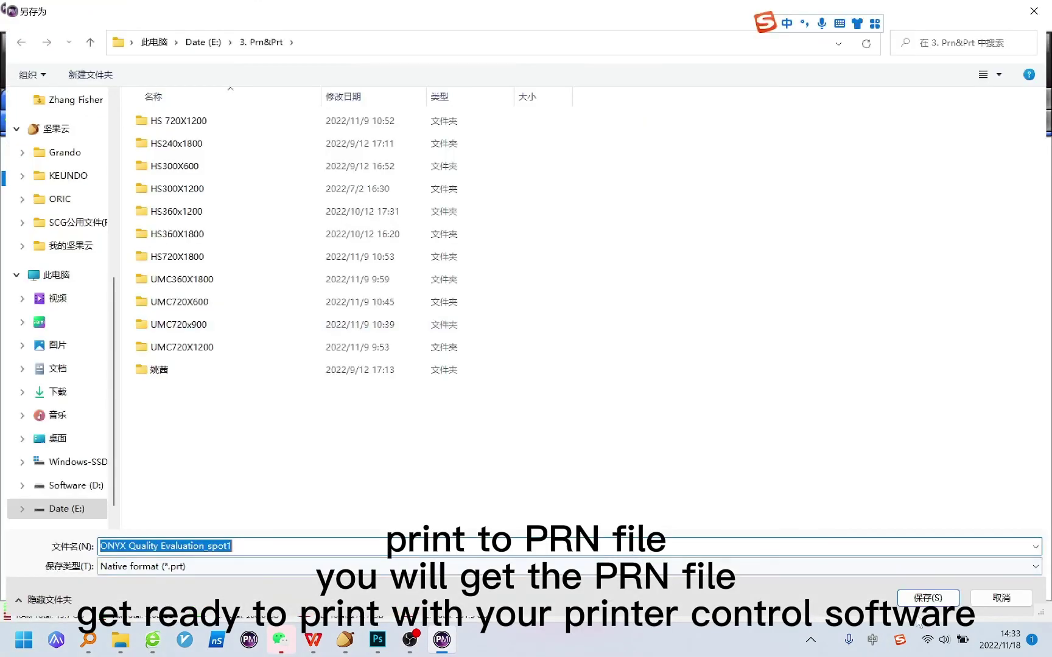
Save the ripped ONYX Quality Evaluation_spot1.prt and locate it in E:\3. Prn&Prt in File Explorer
key("Return")
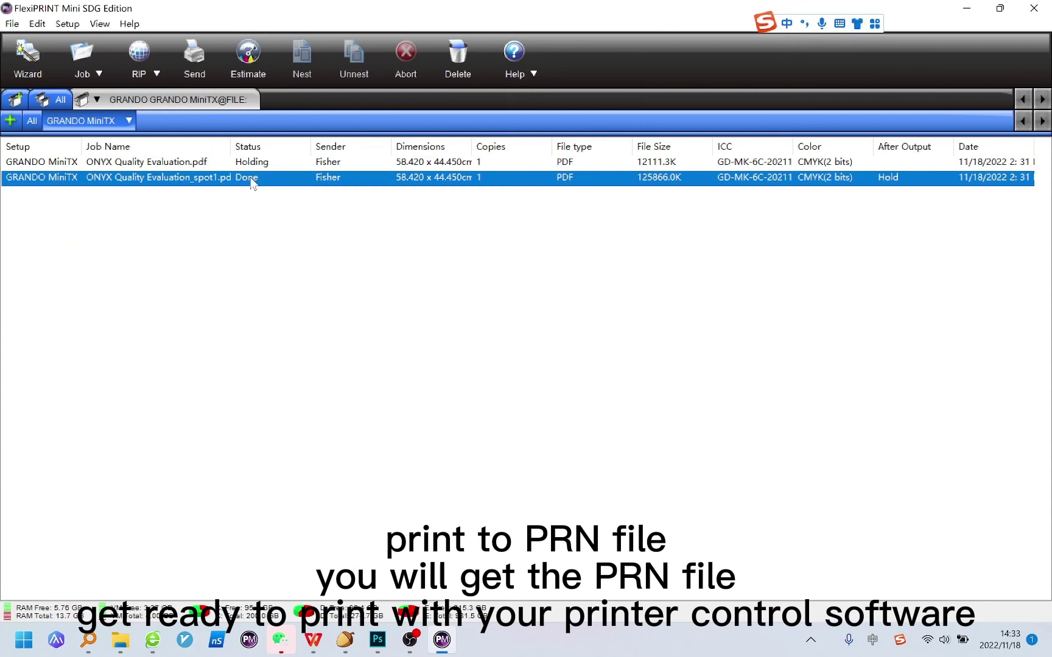
key("alt+Tab")
left_click(208, 397)
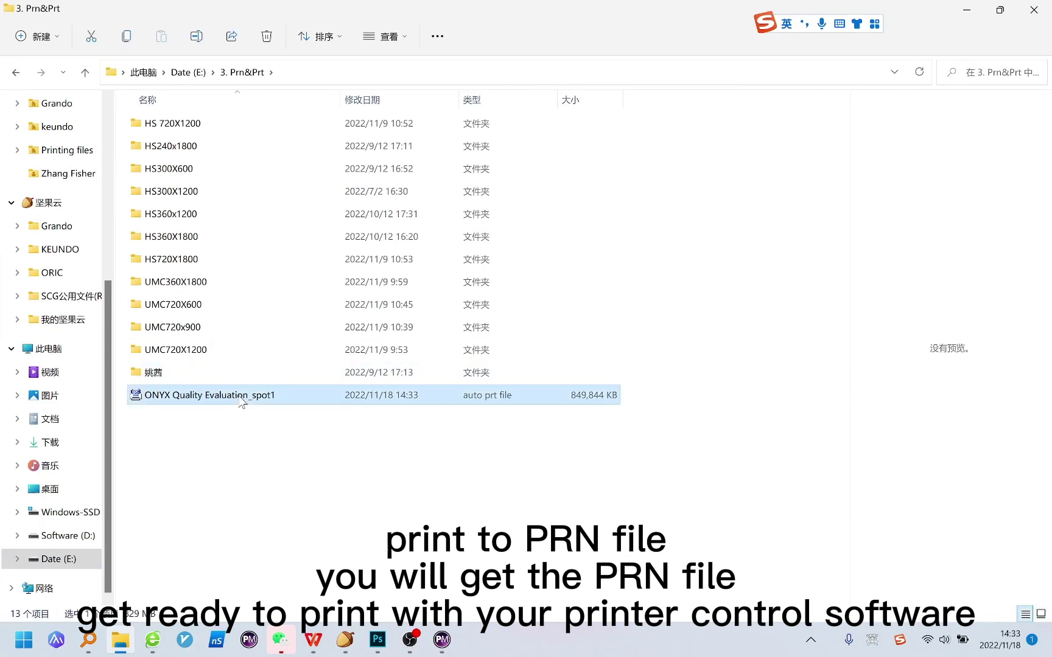